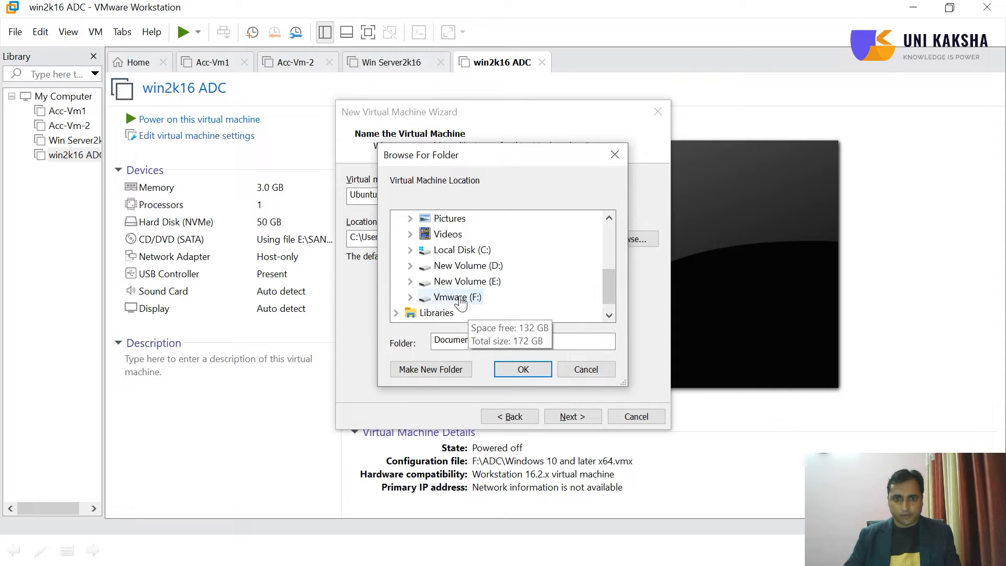
Create a folder named Ubuntu20 on the Vmware (F:) drive and use it as the virtual machine's location
click(457, 296)
click(443, 369)
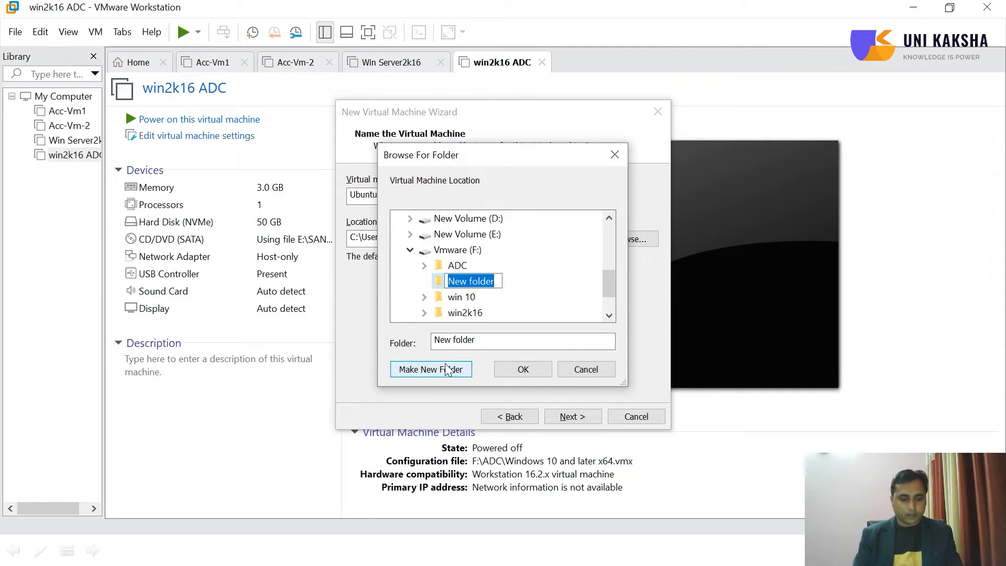
text(Ubu)
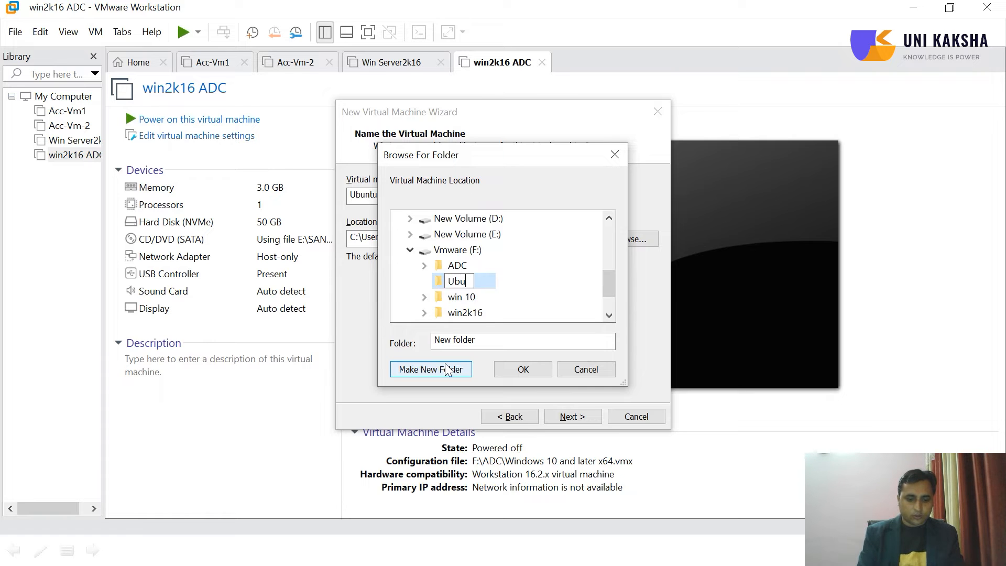
text(ntu20)
click(519, 371)
click(572, 417)
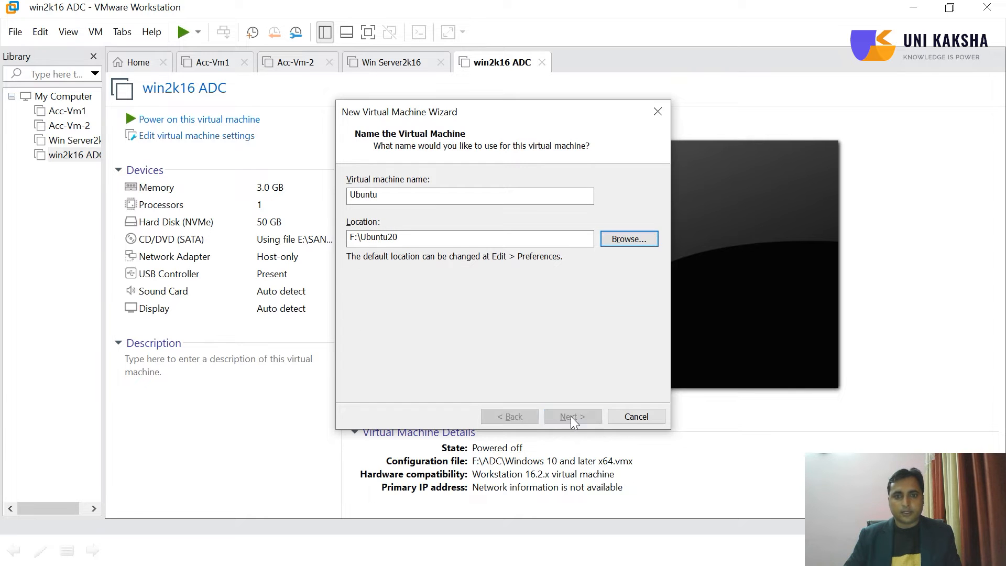
Set the maximum disk size to 25 GB, store the virtual disk as a single file, and finish creating the virtual machine
text(25)
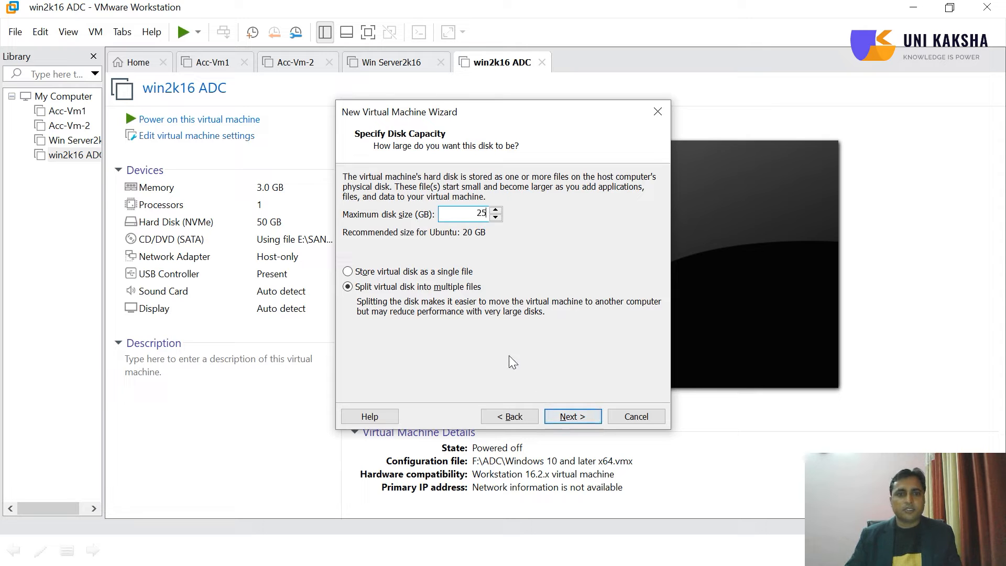
click(424, 272)
click(569, 414)
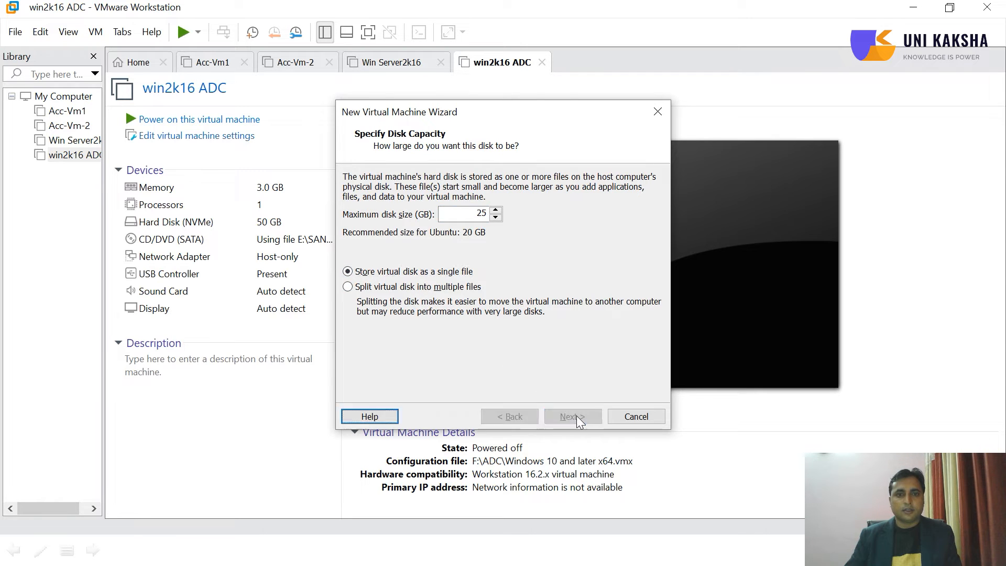
click(577, 417)
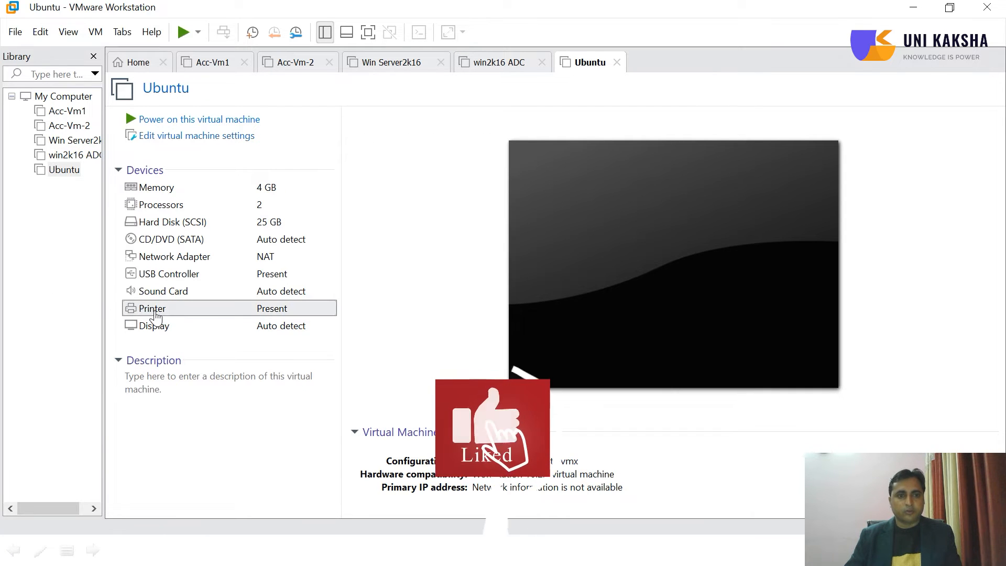
Remove the Printer from the Ubuntu virtual machine's hardware and switch its CD/DVD drive to use an ISO image file
double_click(154, 312)
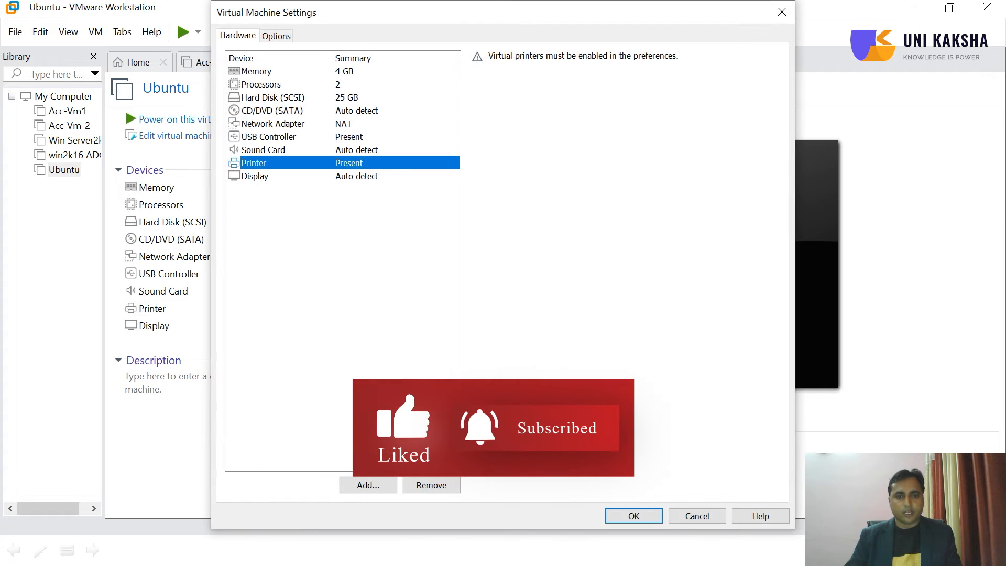
click(431, 486)
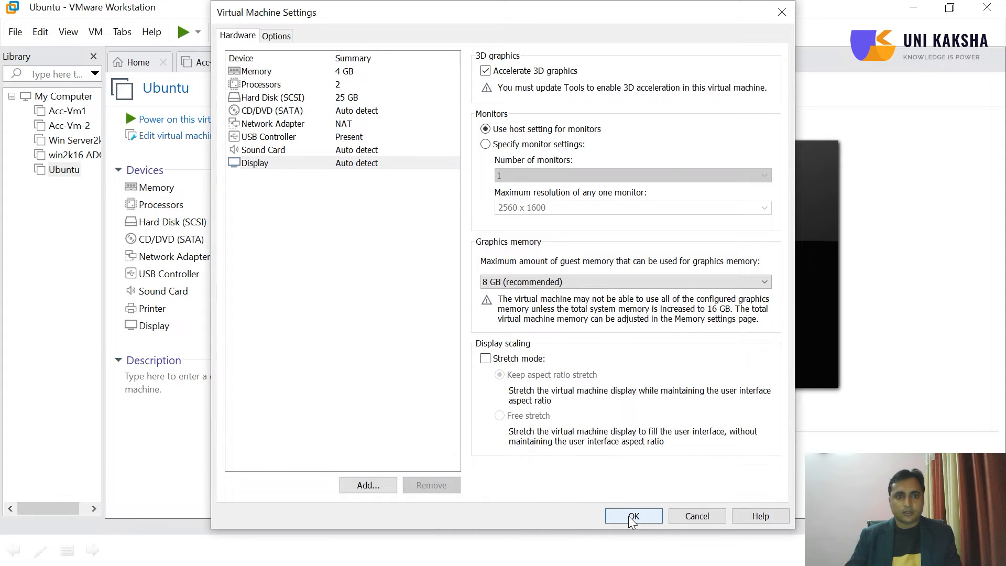
click(331, 111)
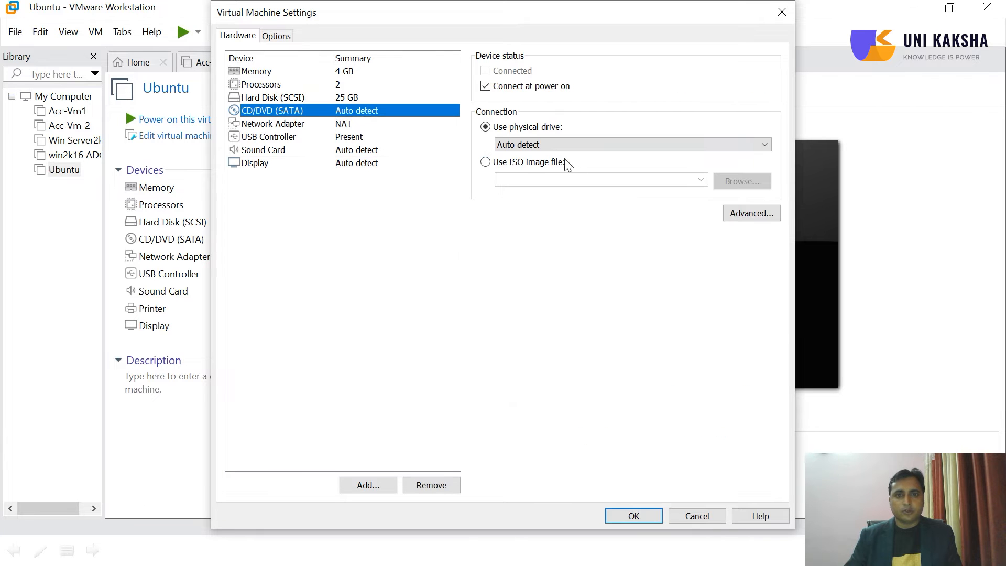
click(521, 163)
Load the ubuntu-20.04-desktop-amd64 ISO from the IMAGES folder on New Volume (E:) into the CD/DVD drive and save the settings
click(728, 183)
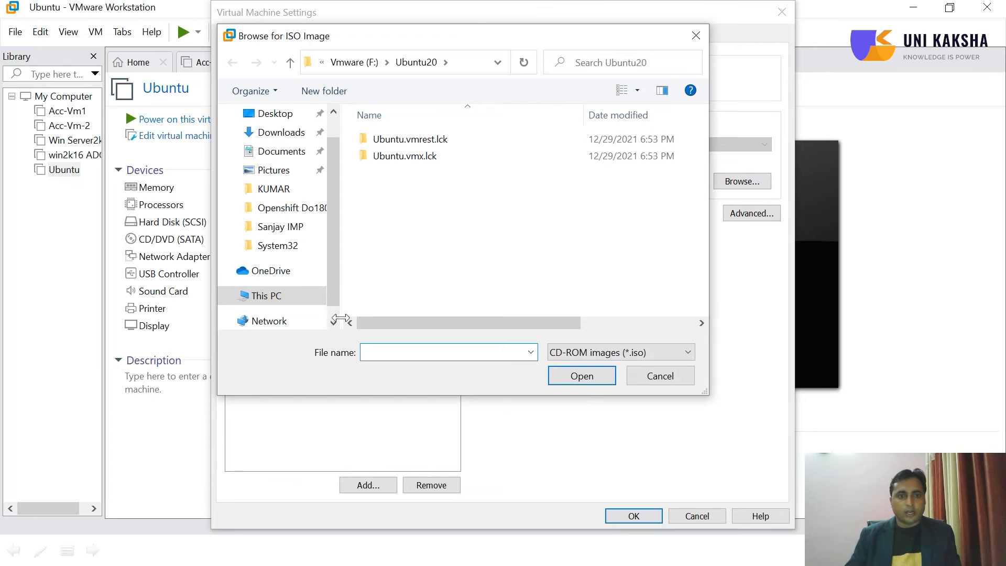
click(333, 323)
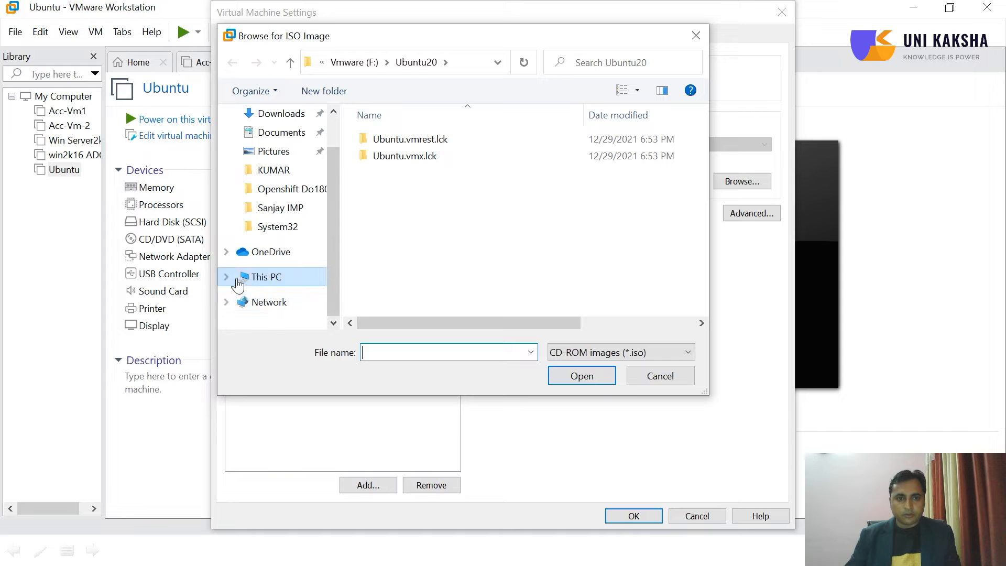
click(230, 280)
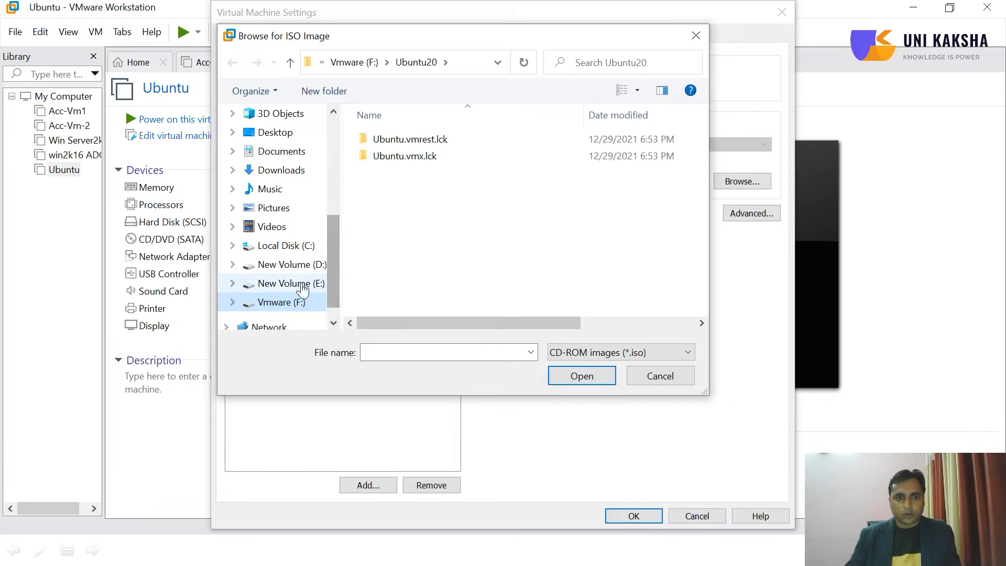
click(303, 269)
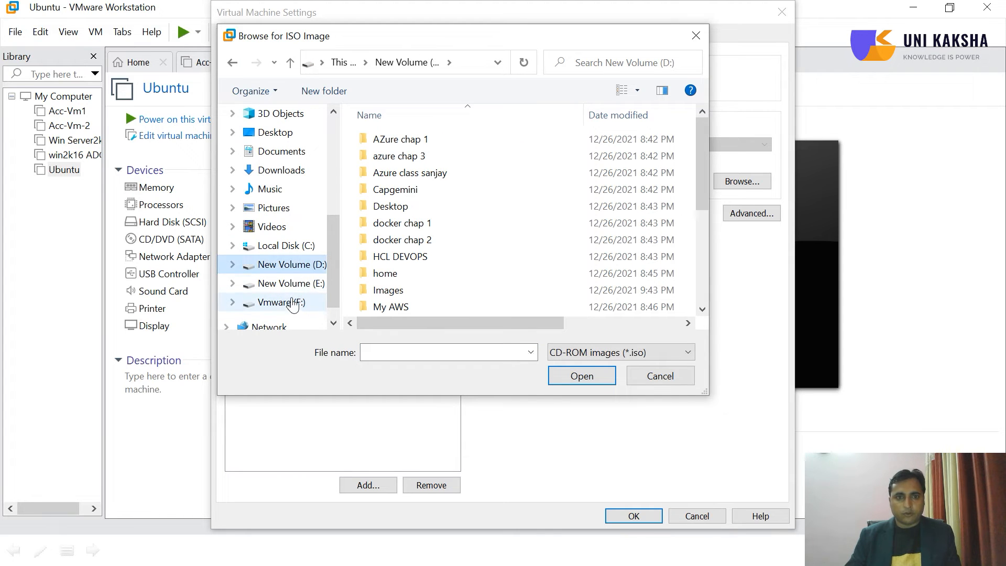
click(287, 289)
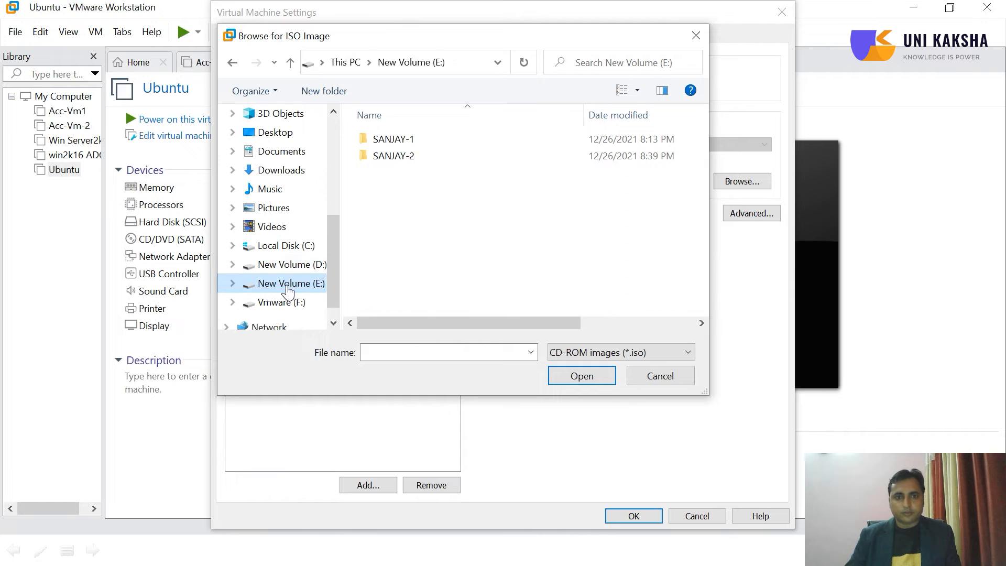
double_click(413, 144)
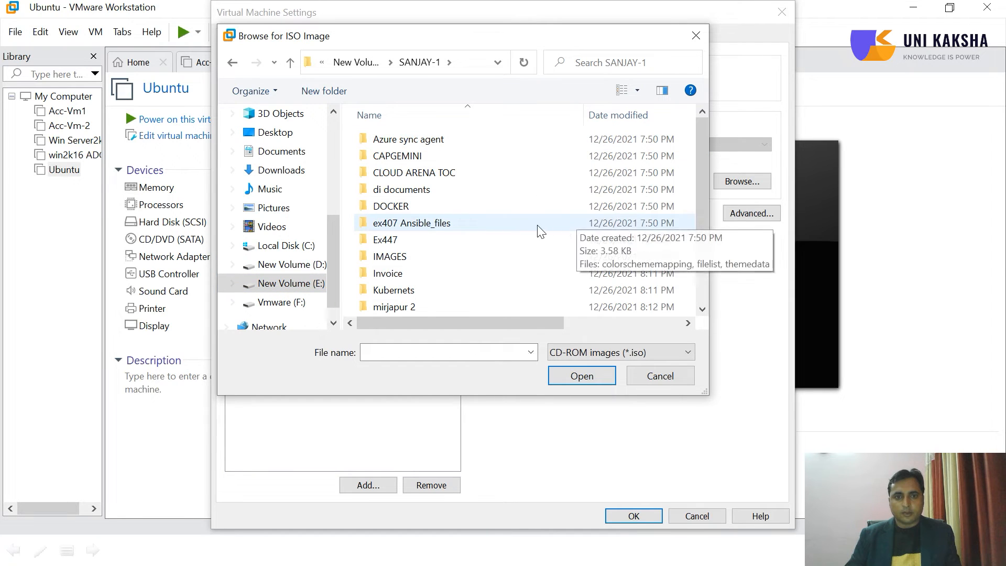
double_click(433, 260)
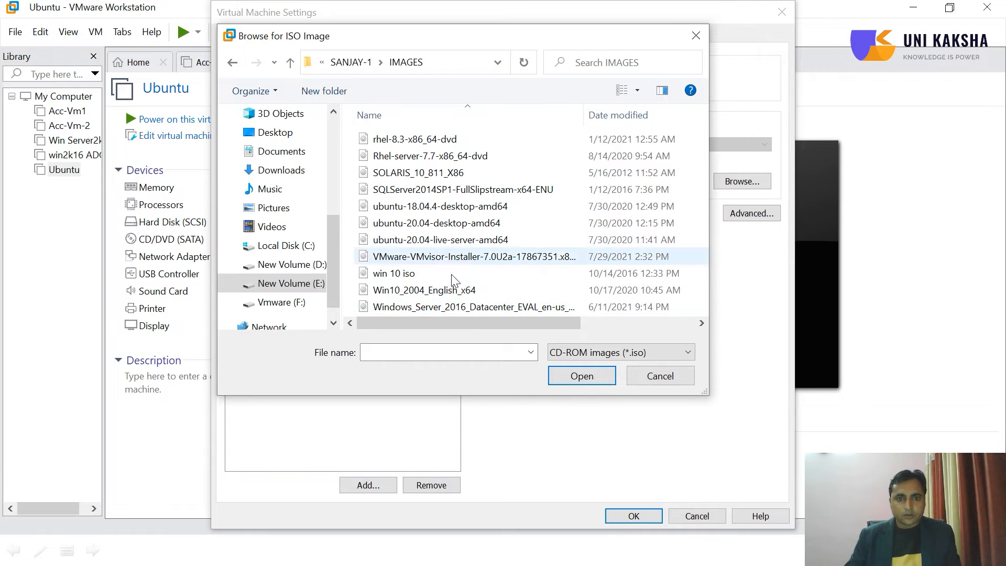
click(434, 223)
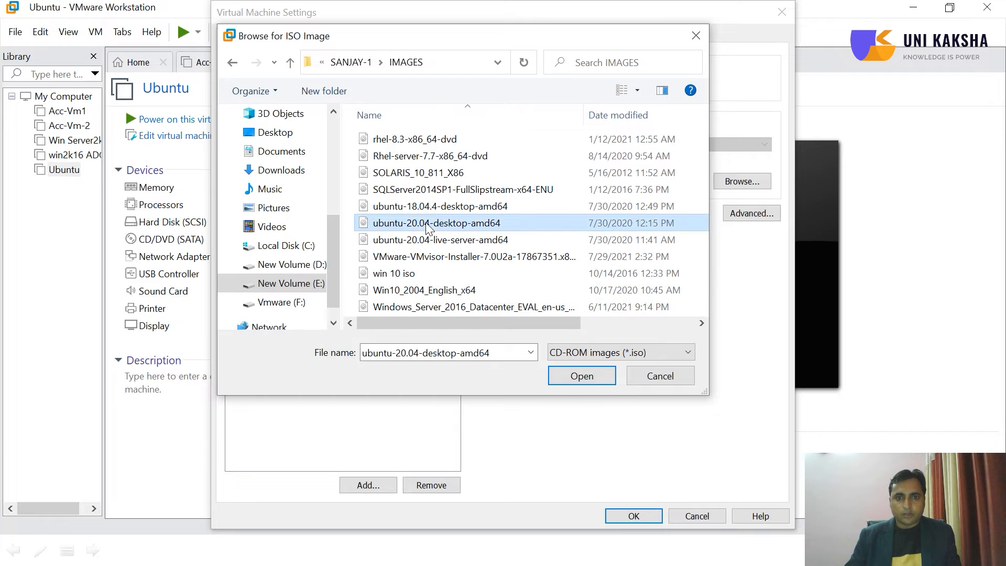
click(585, 376)
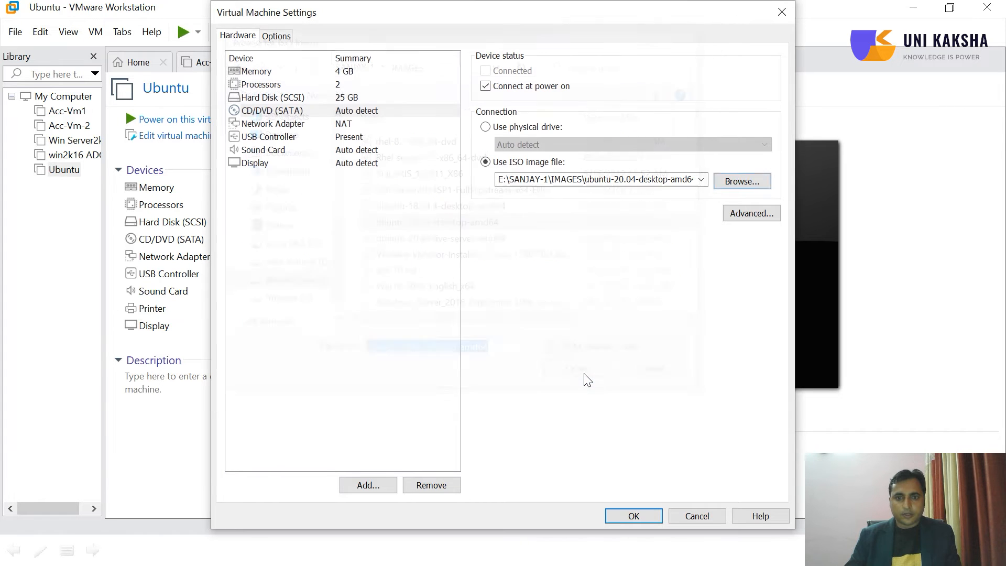
click(649, 517)
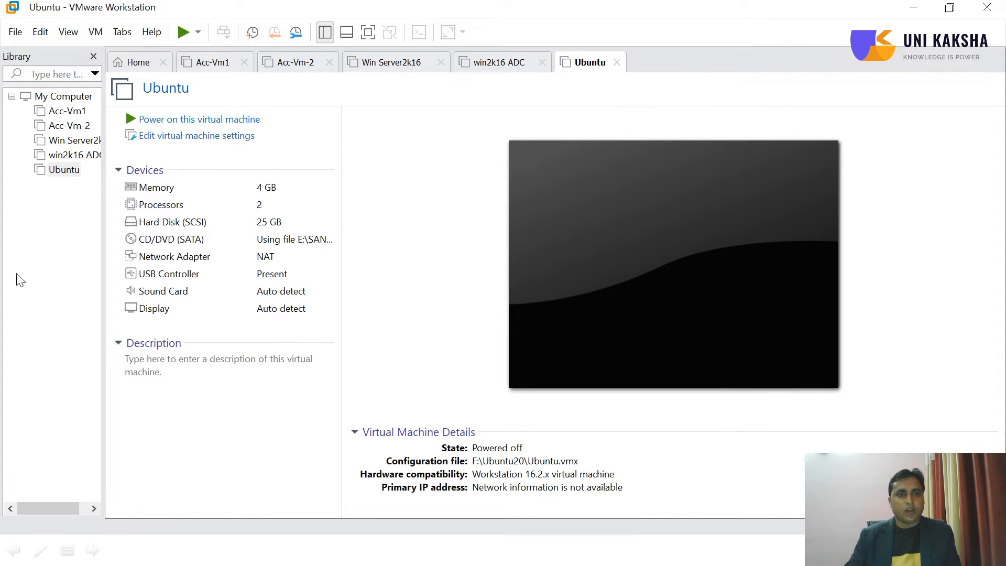
Power on the Ubuntu virtual machine and choose English as the boot menu language
click(212, 123)
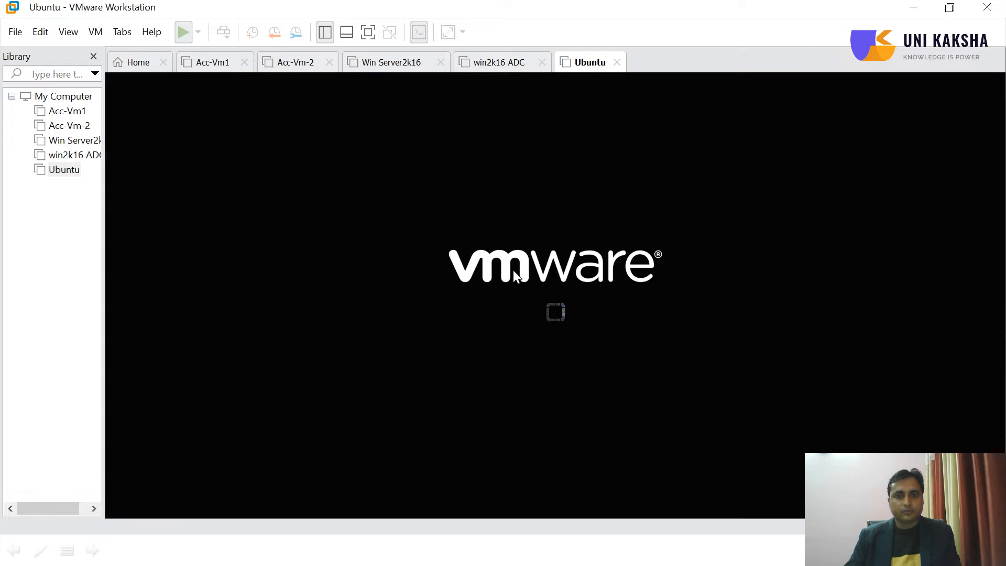
click(514, 299)
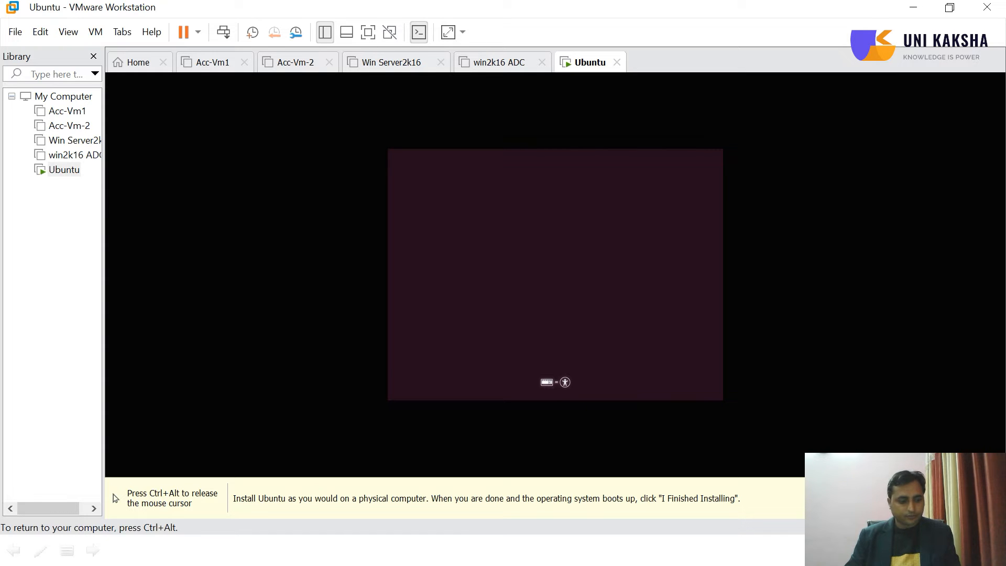
key(Return)
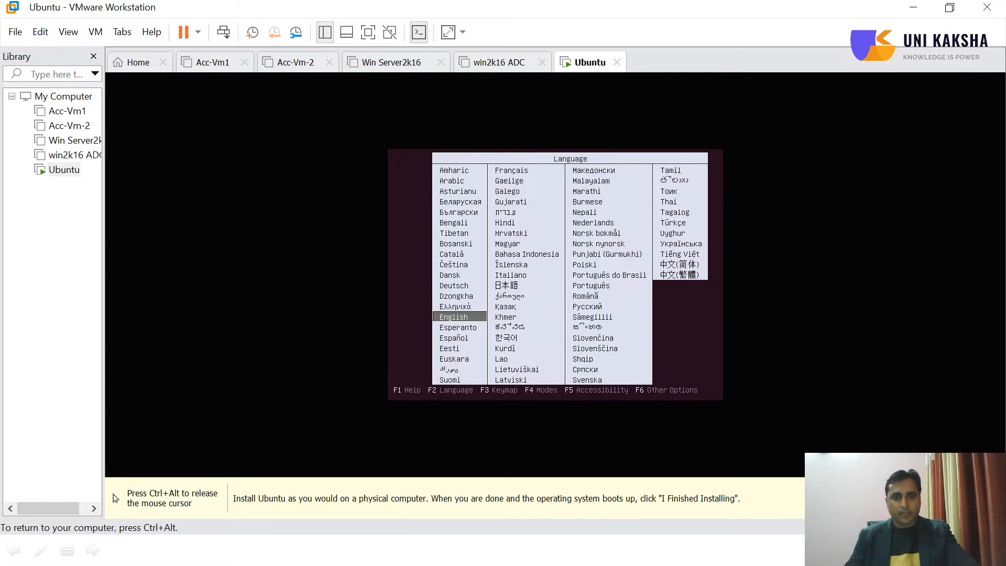
key(Return)
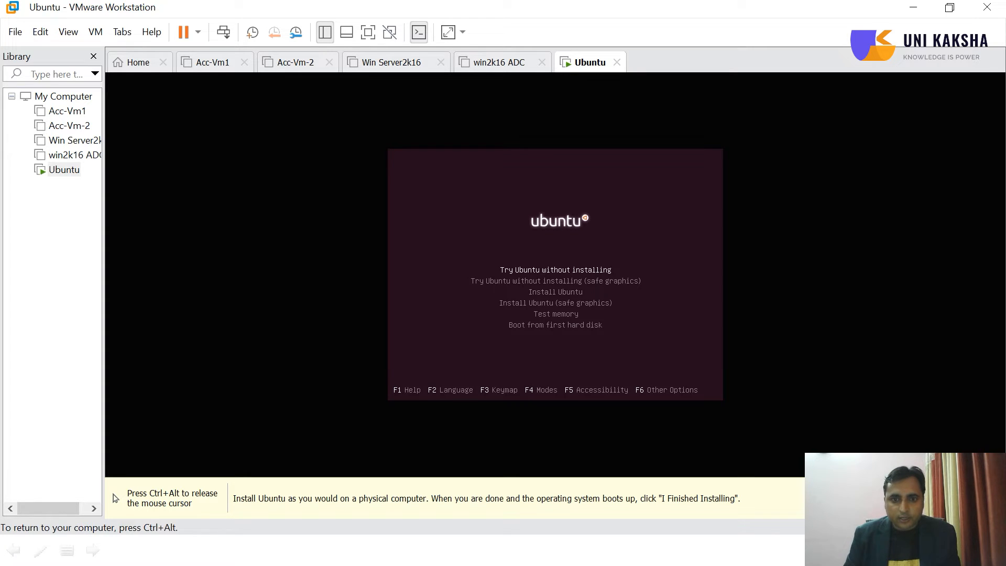
Start Install Ubuntu from the boot menu and let the disk check run
key(Down)
key(Down)
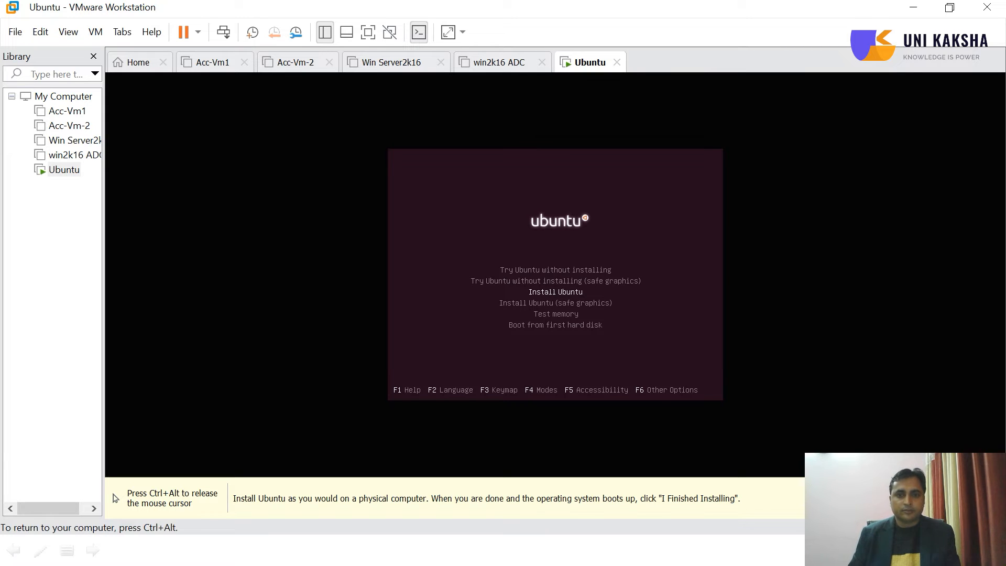
key(Return)
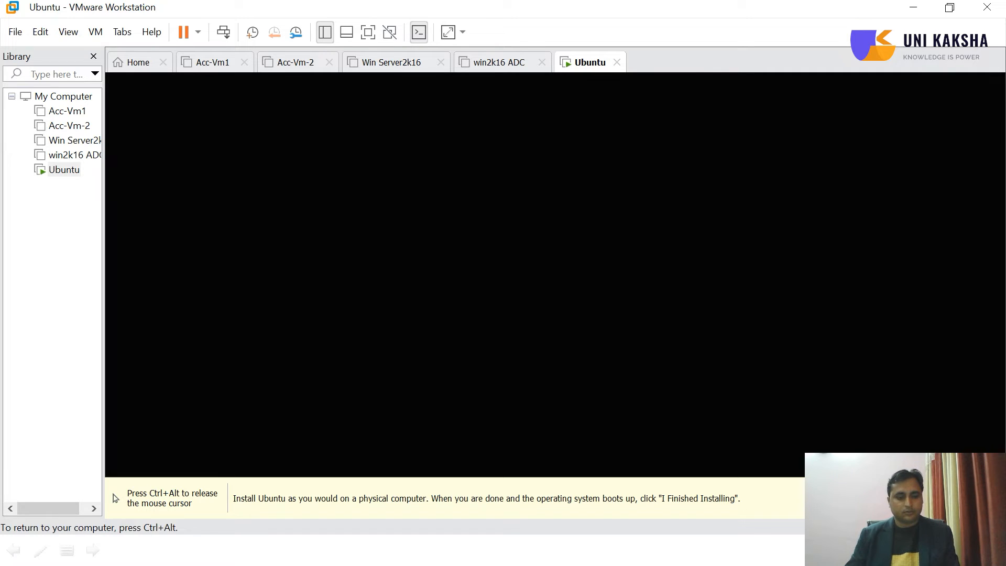
key(ctrl+alt)
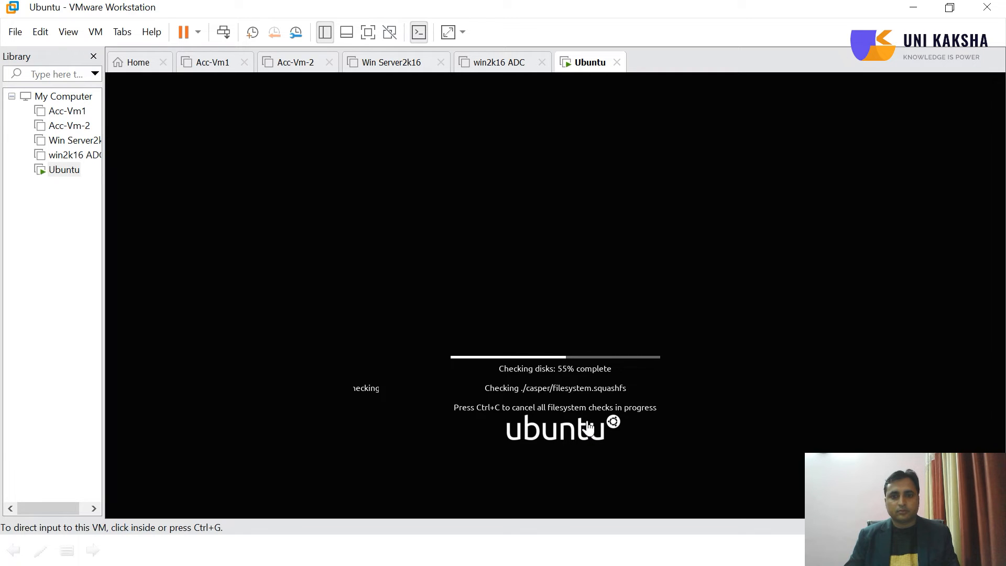
click(676, 391)
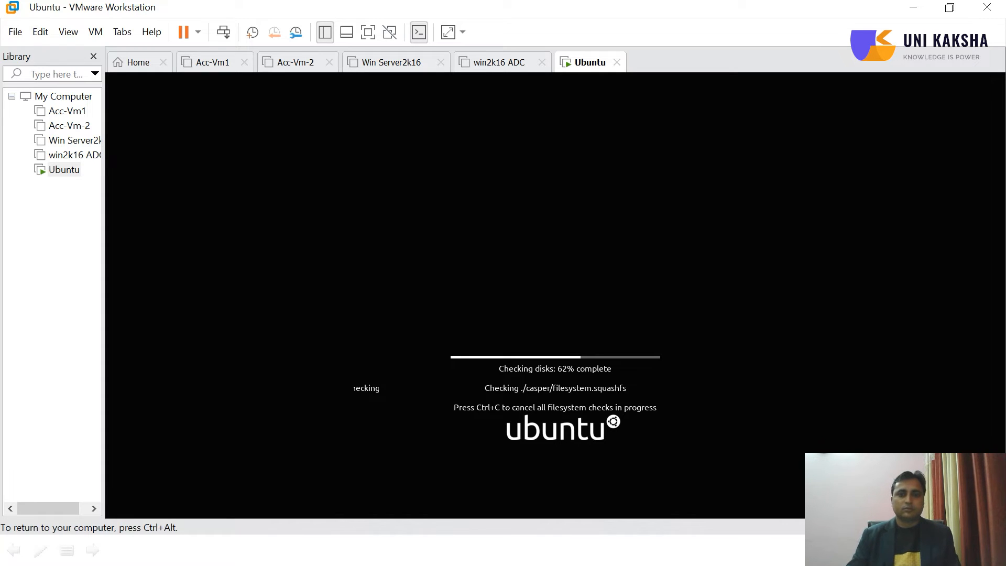
key(ctrl+alt)
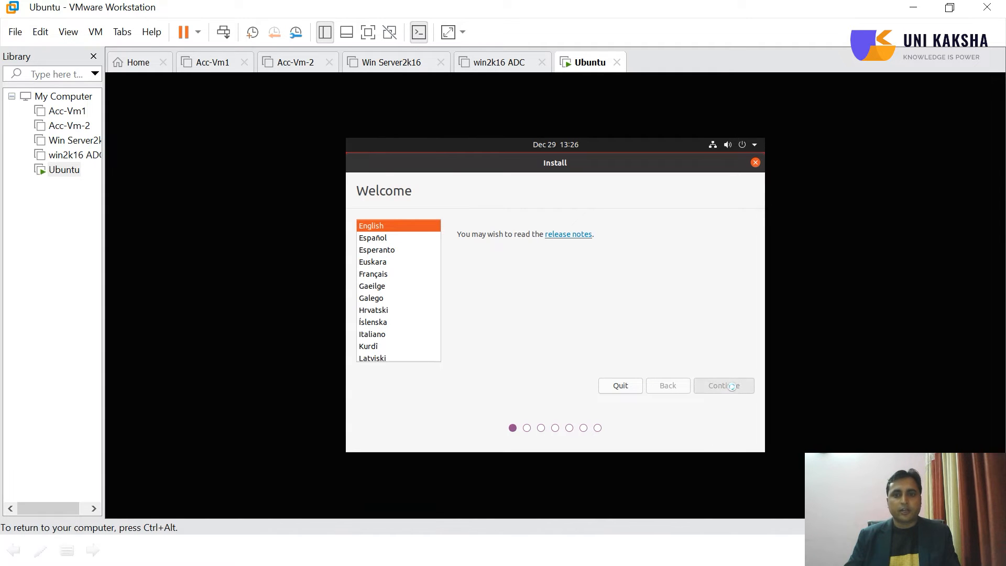
Accept the English (US) keyboard layout and continue with a normal installation without downloading updates
key(ctrl+alt)
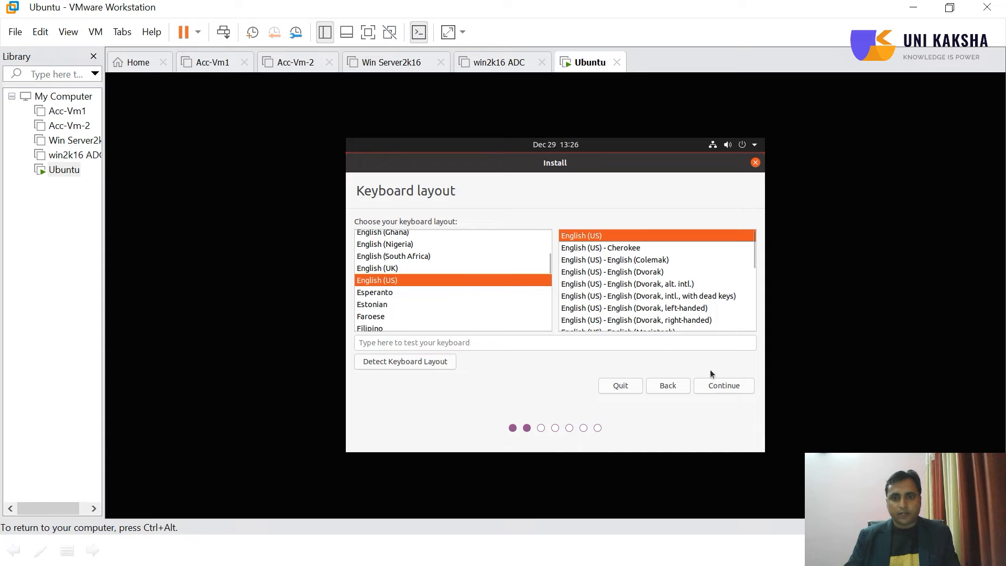
click(724, 385)
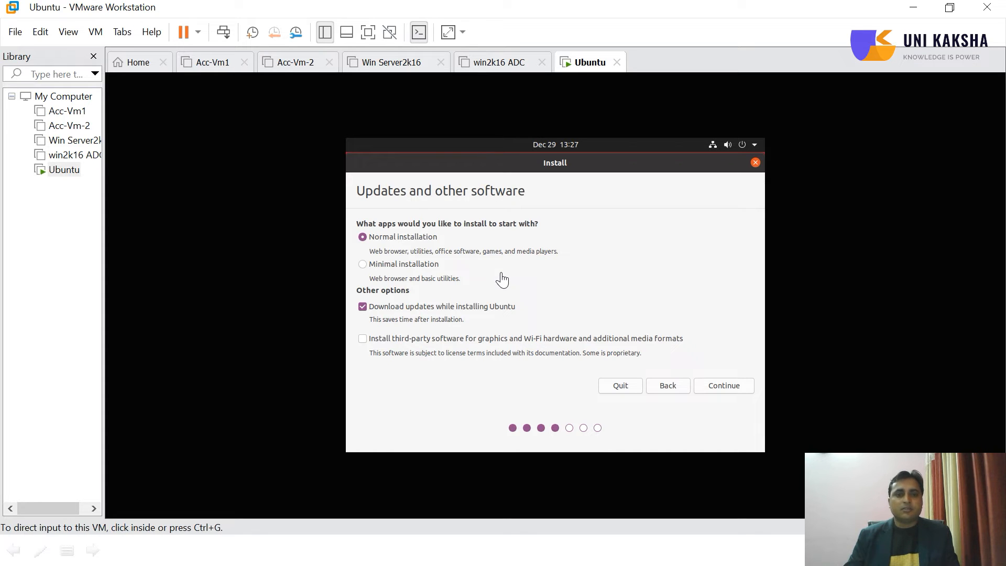
click(385, 310)
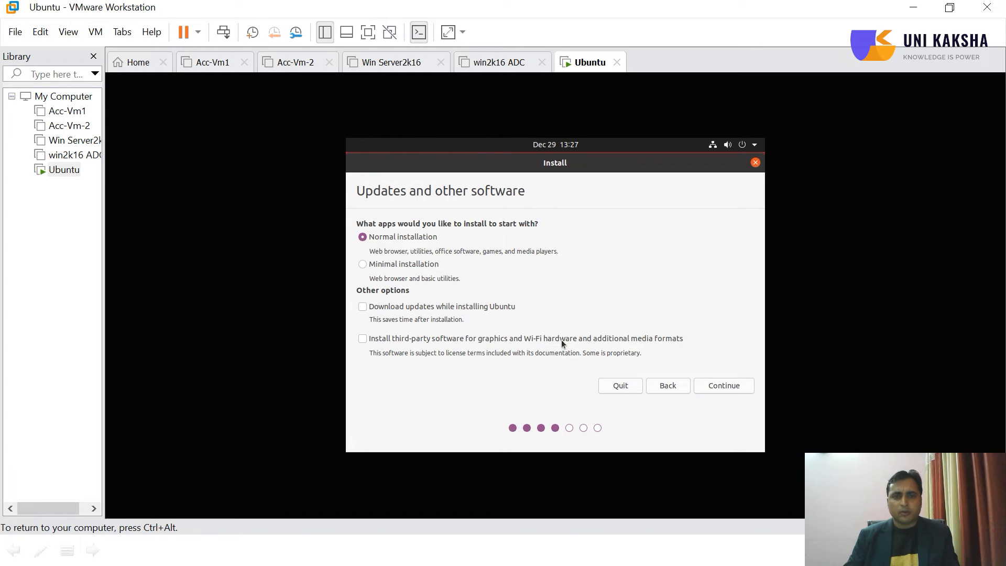
click(737, 387)
key(ctrl+alt)
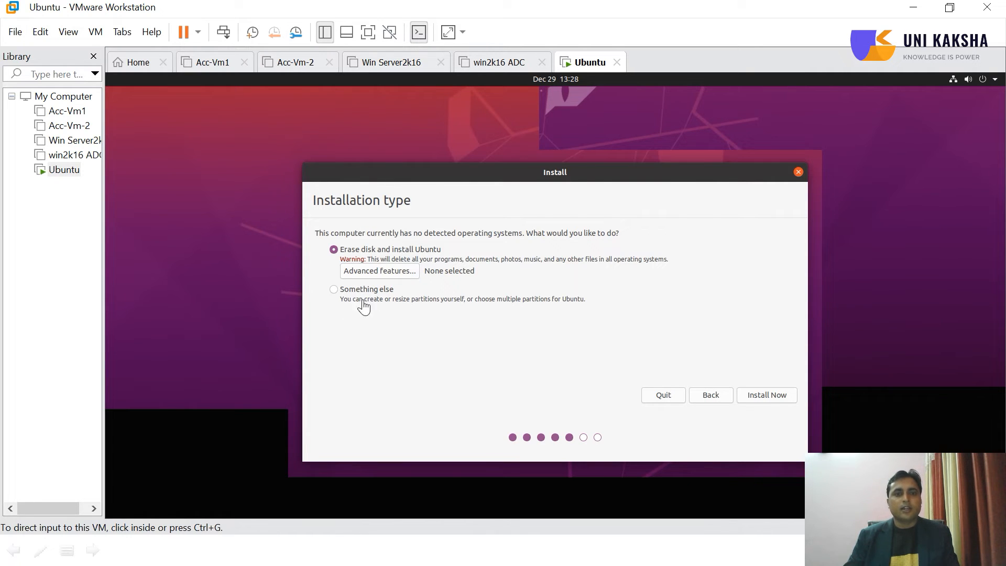
Choose Something else as the installation type and continue to manual partitioning
click(346, 292)
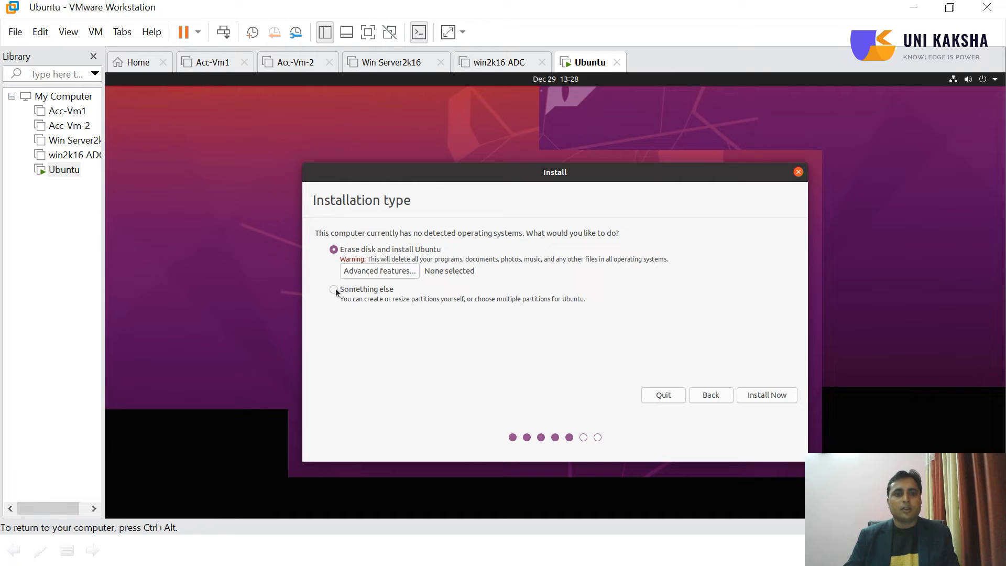
click(335, 290)
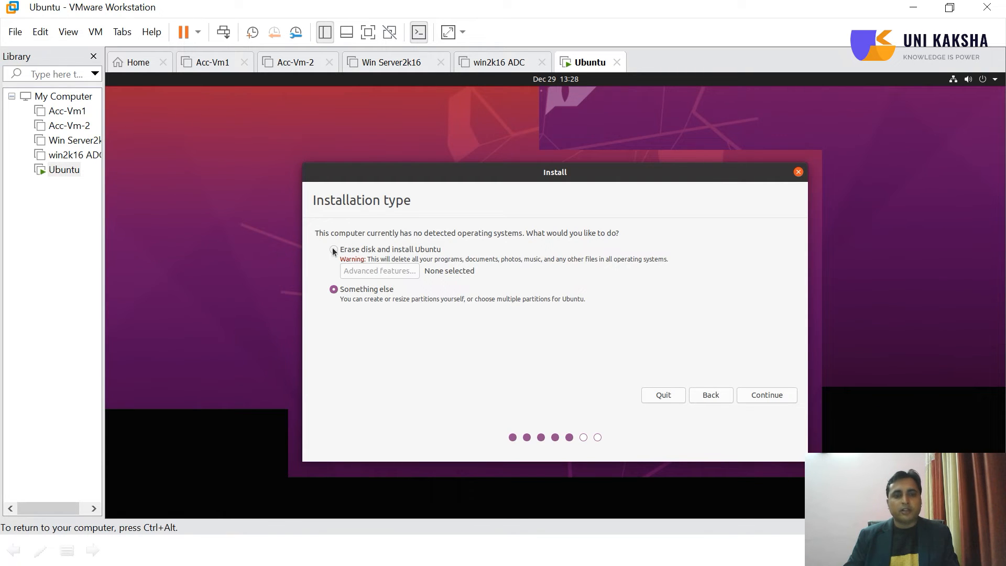
click(760, 395)
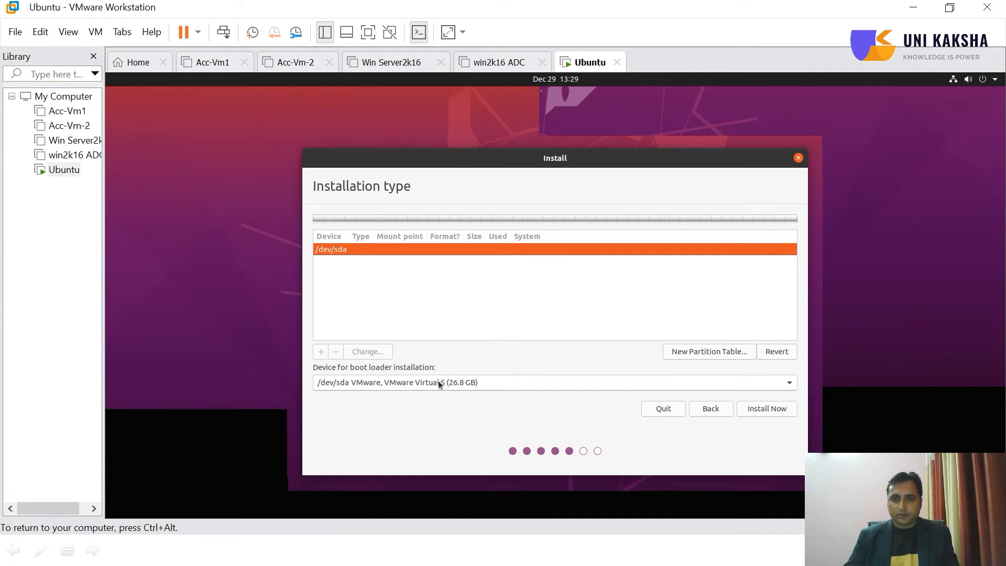
Create a new empty partition table on /dev/sda
click(716, 354)
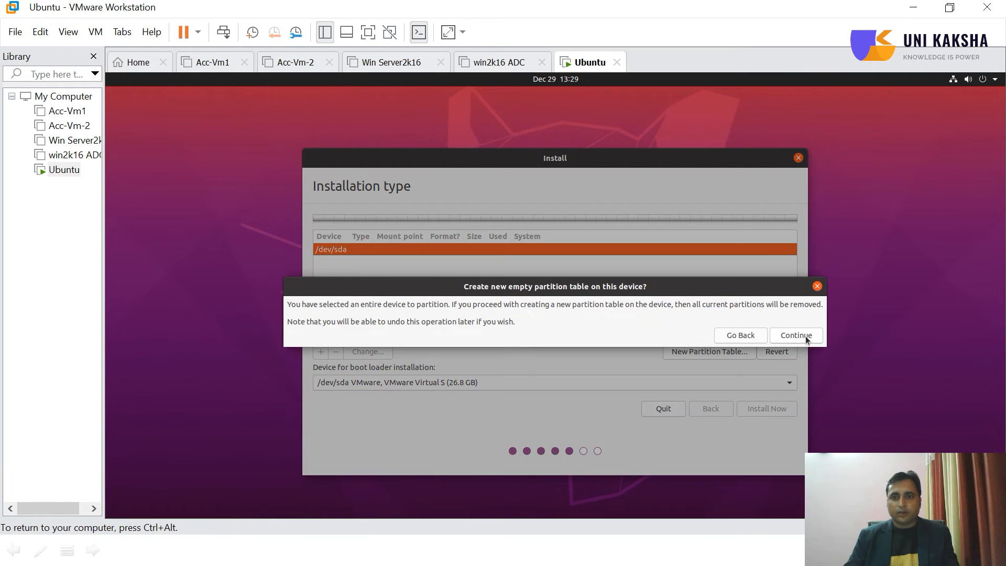
click(806, 337)
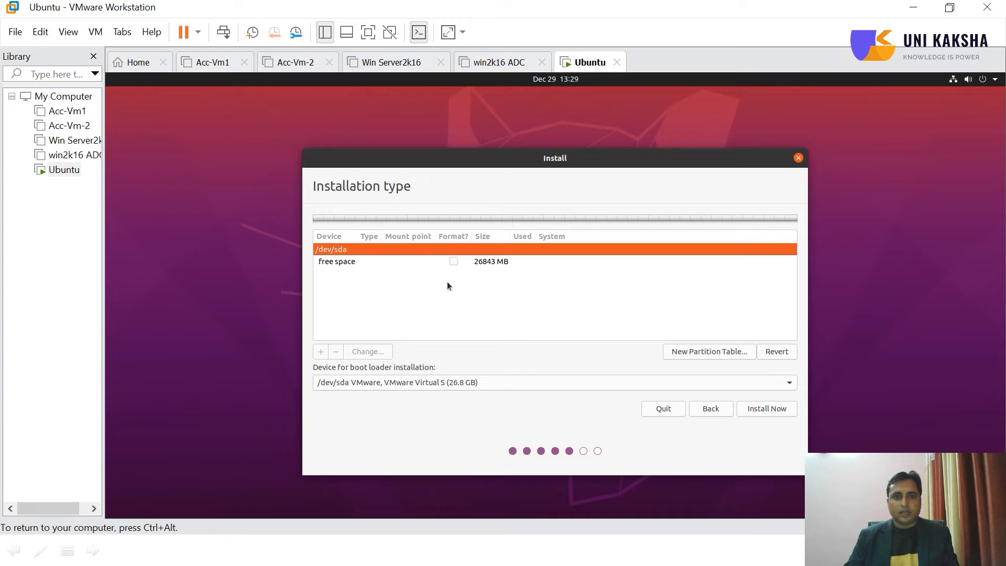
Create an 18000 MB primary Ext4 partition at the beginning of the free space, mounted at /
click(351, 261)
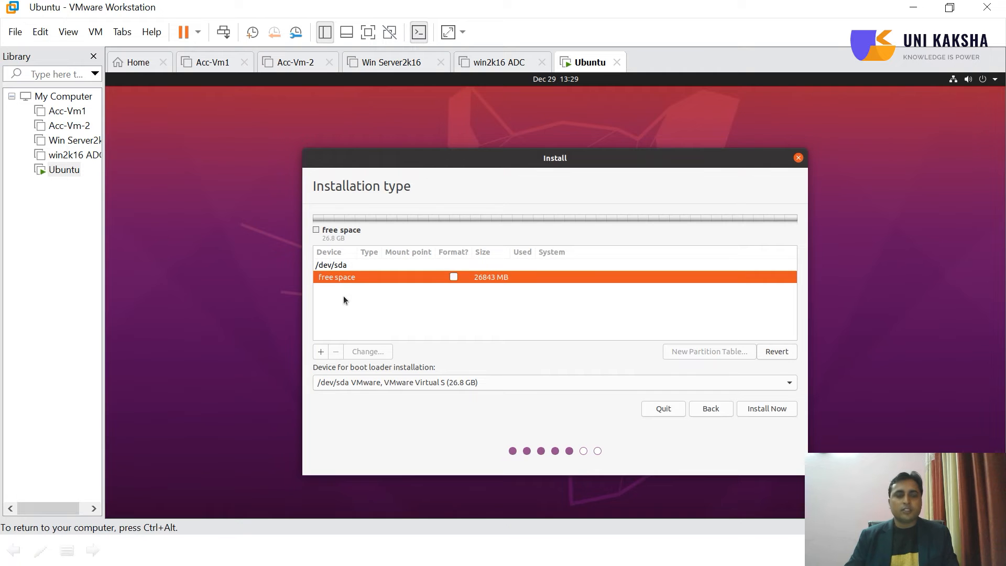
click(321, 352)
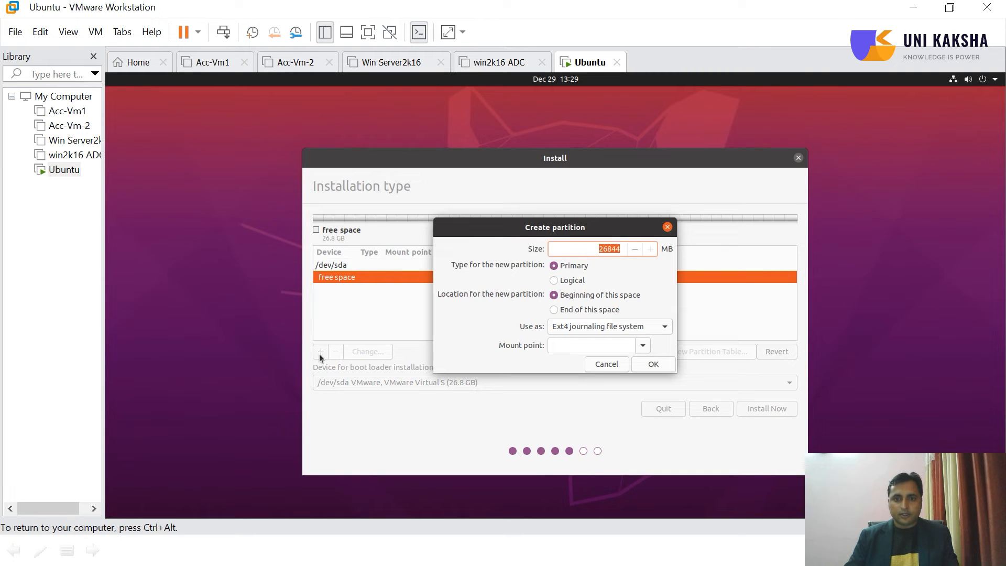
click(666, 326)
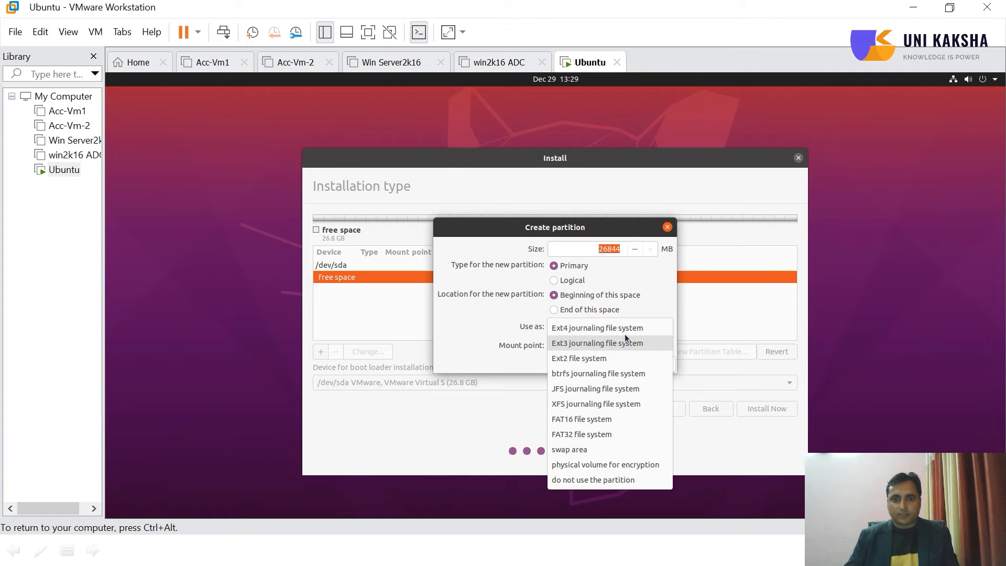
click(472, 319)
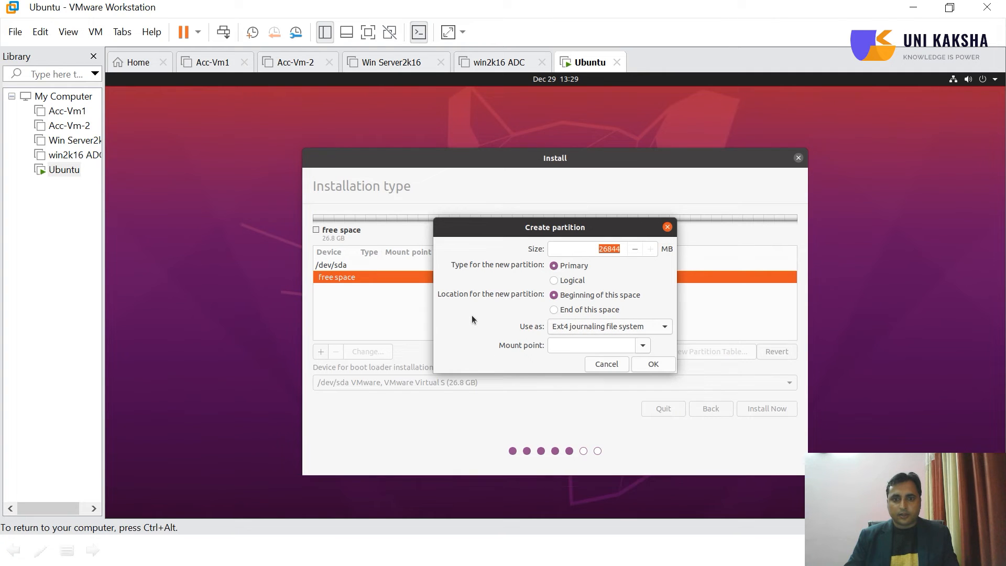
click(644, 346)
click(616, 362)
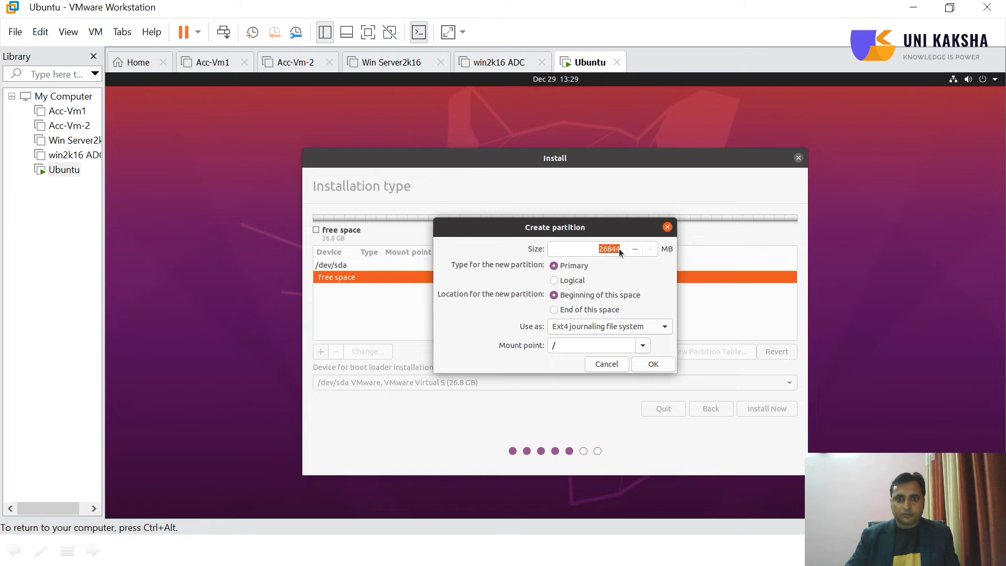
click(636, 250)
key(BackSpace)
key(BackSpace)
key(BackSpace)
key(BackSpace)
key(BackSpace)
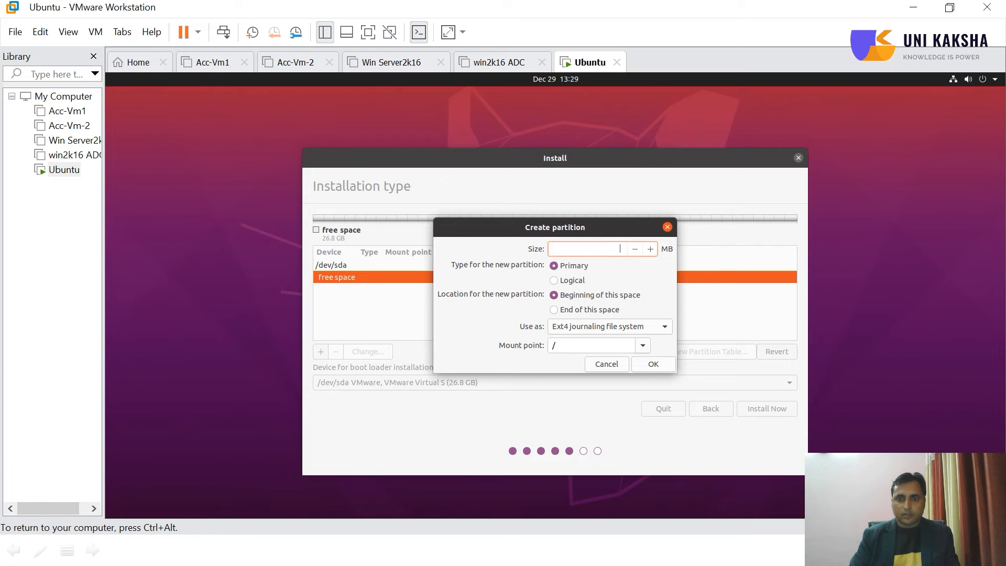
text(18000)
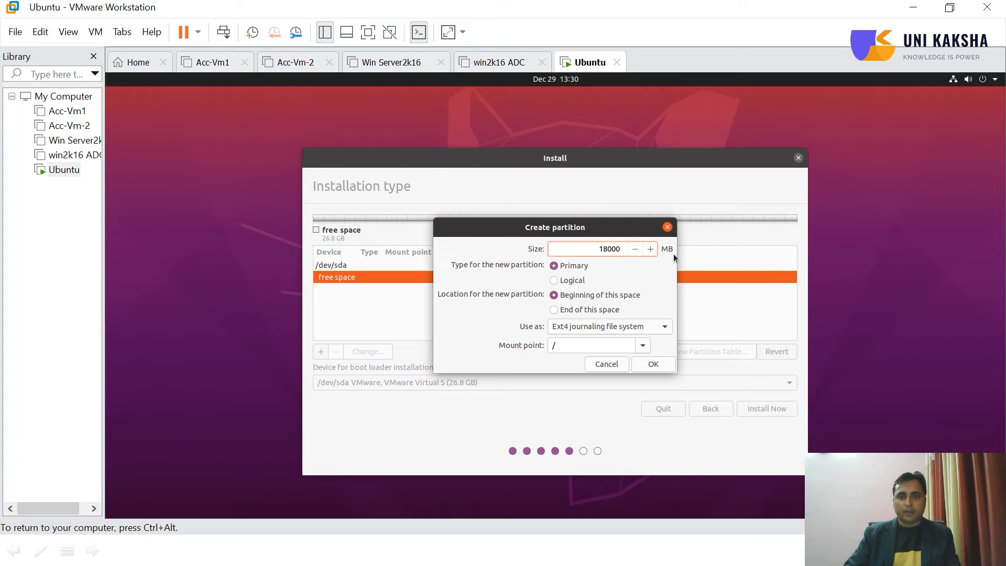
click(653, 364)
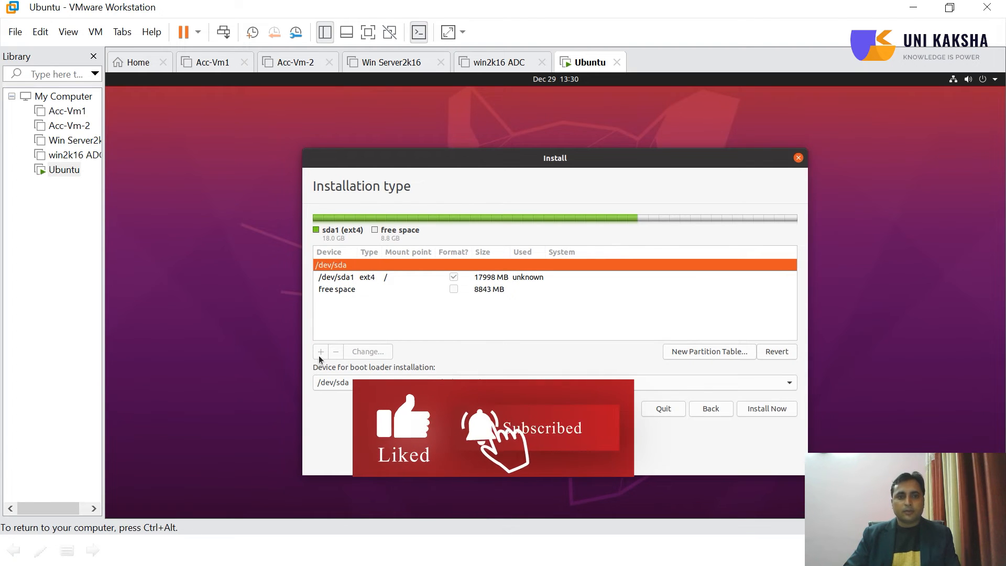
Add a 500 MB logical Ext4 partition in the remaining free space, mounted at /boot
click(341, 288)
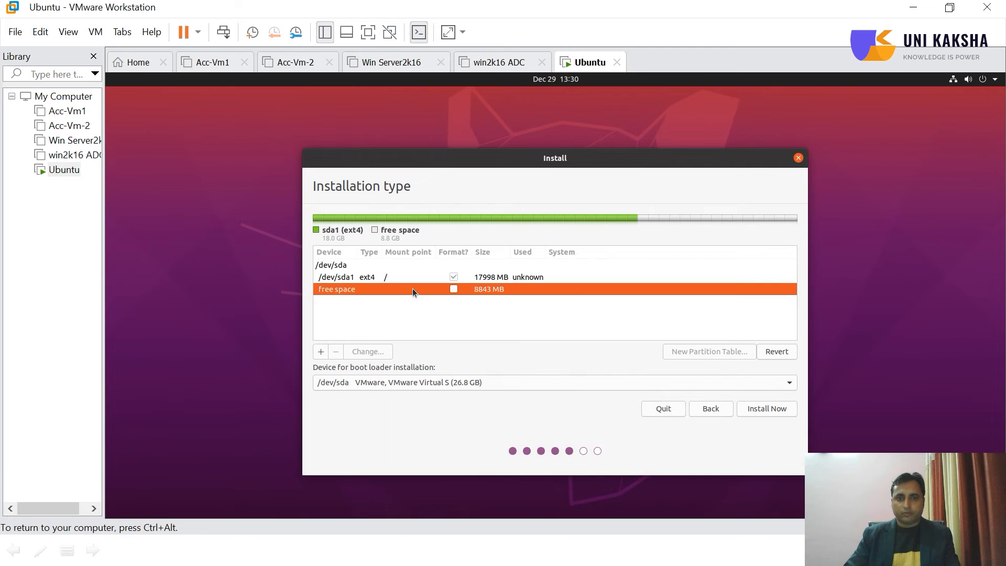
click(320, 354)
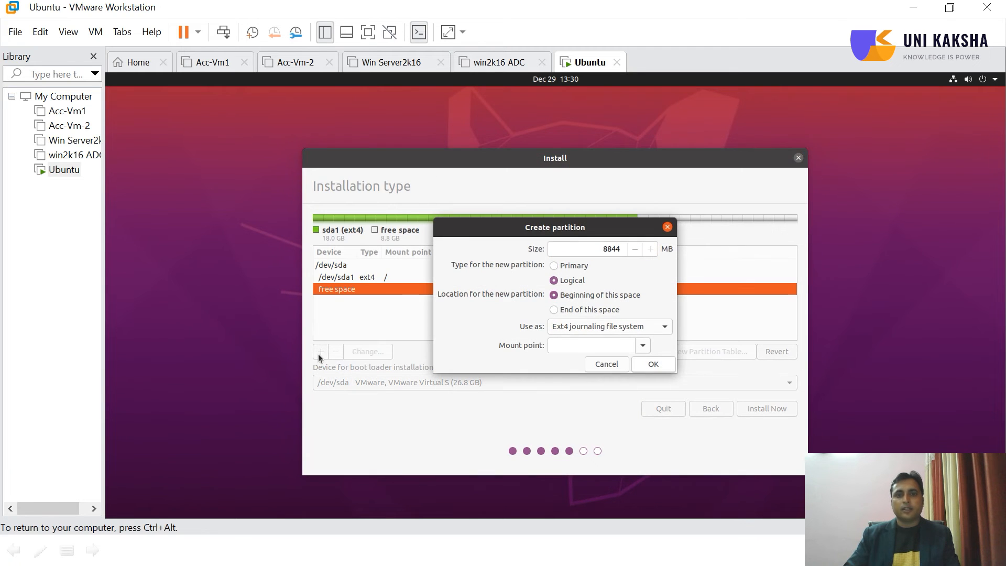
click(643, 346)
click(561, 378)
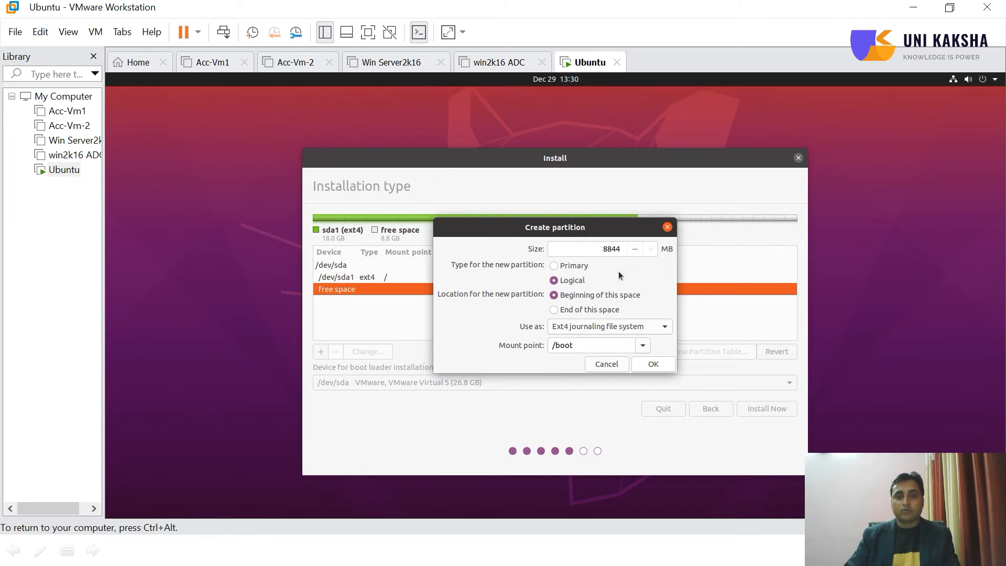
click(634, 249)
key(Right)
key(BackSpace)
key(BackSpace)
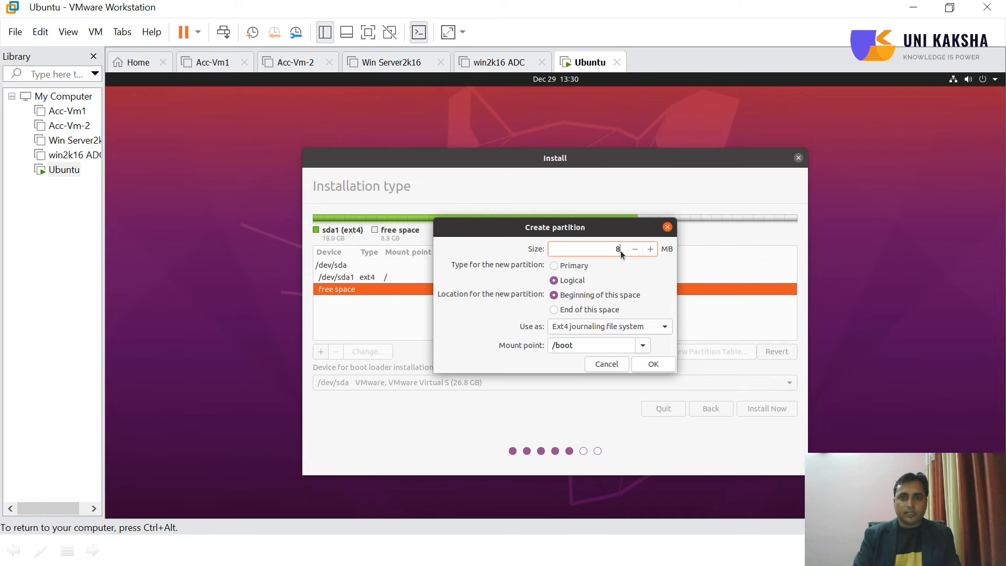
text(500)
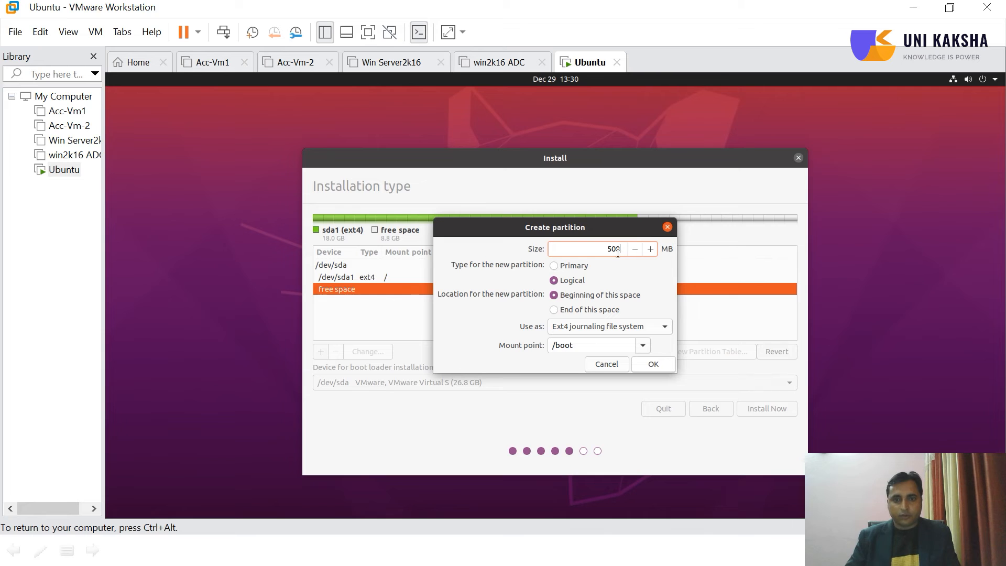
click(650, 369)
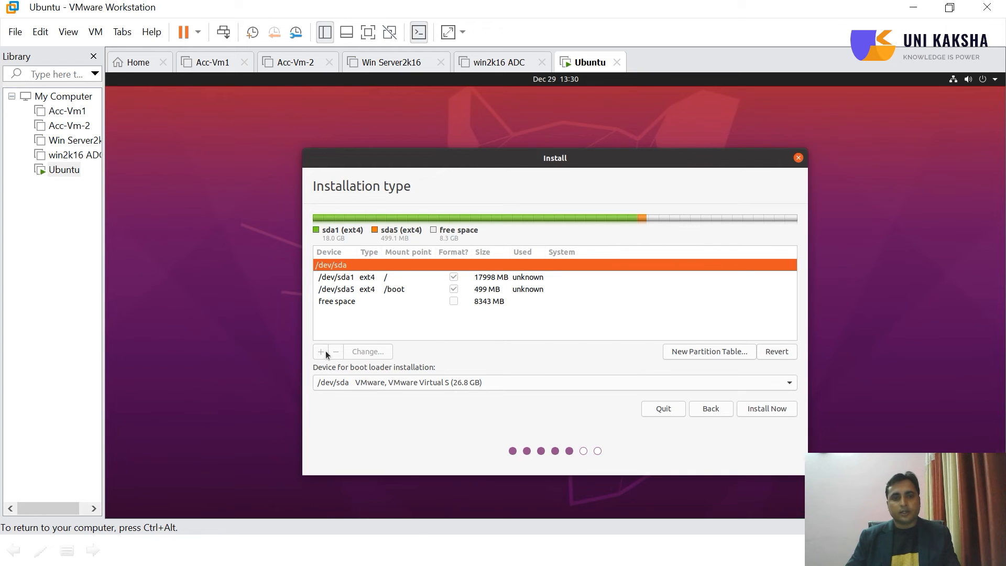
Add a 1000 MB logical partition used as swap area in the remaining free space
click(338, 301)
click(321, 353)
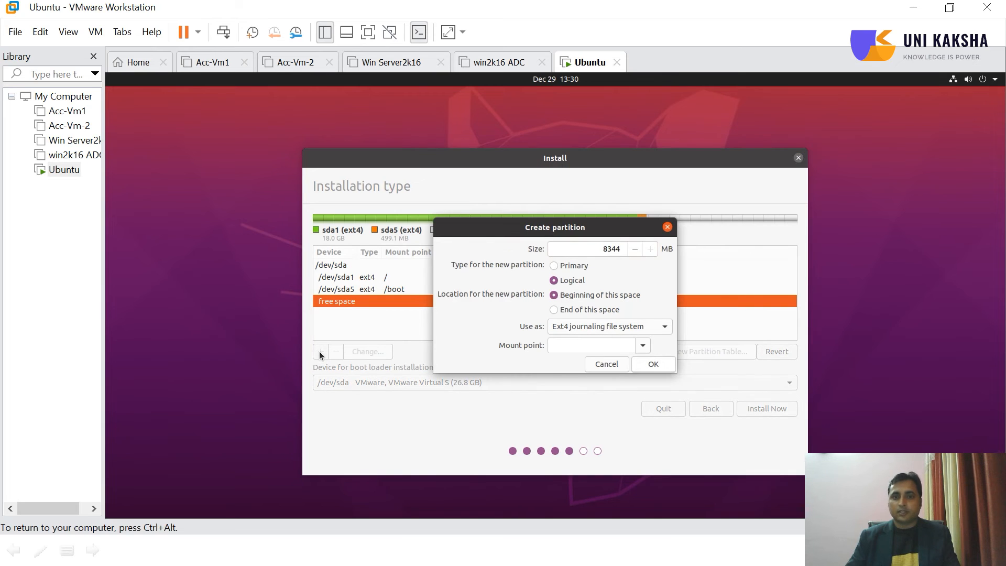
click(644, 351)
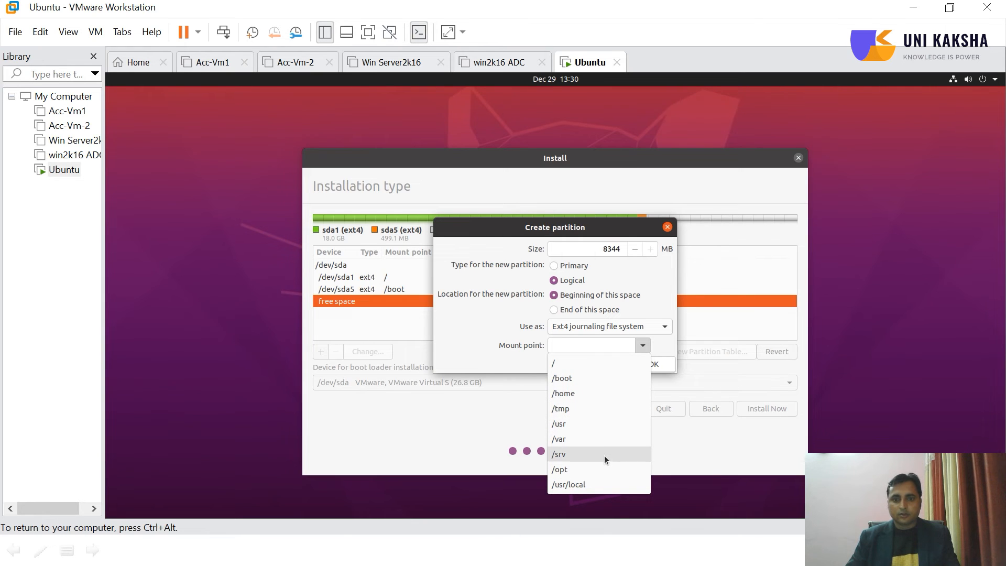
click(475, 327)
click(668, 326)
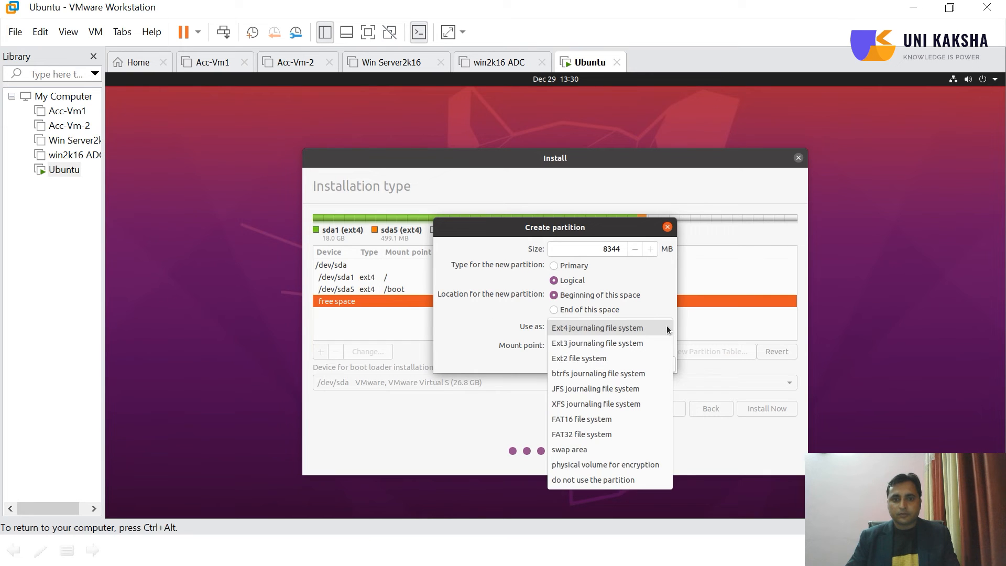
click(589, 450)
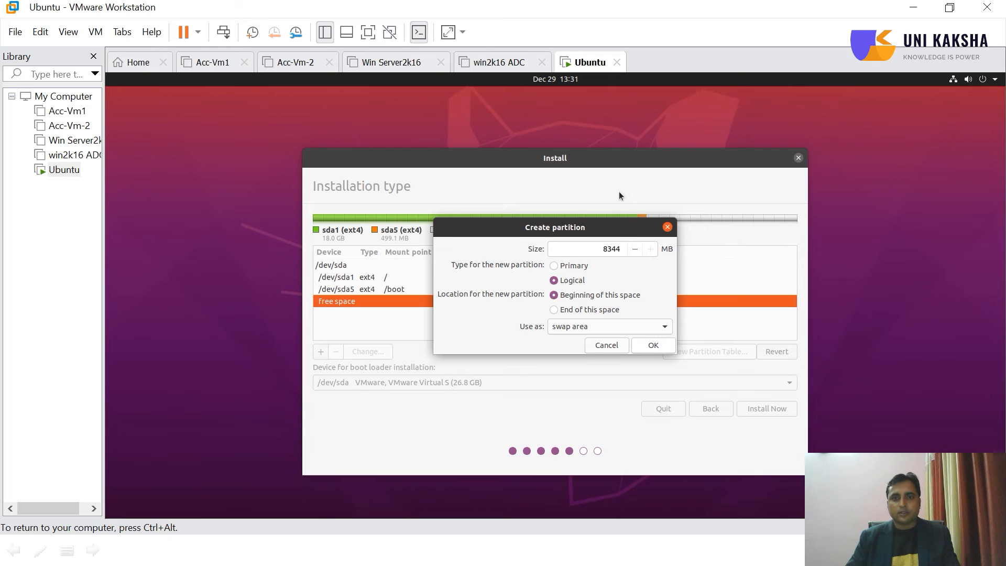
click(634, 249)
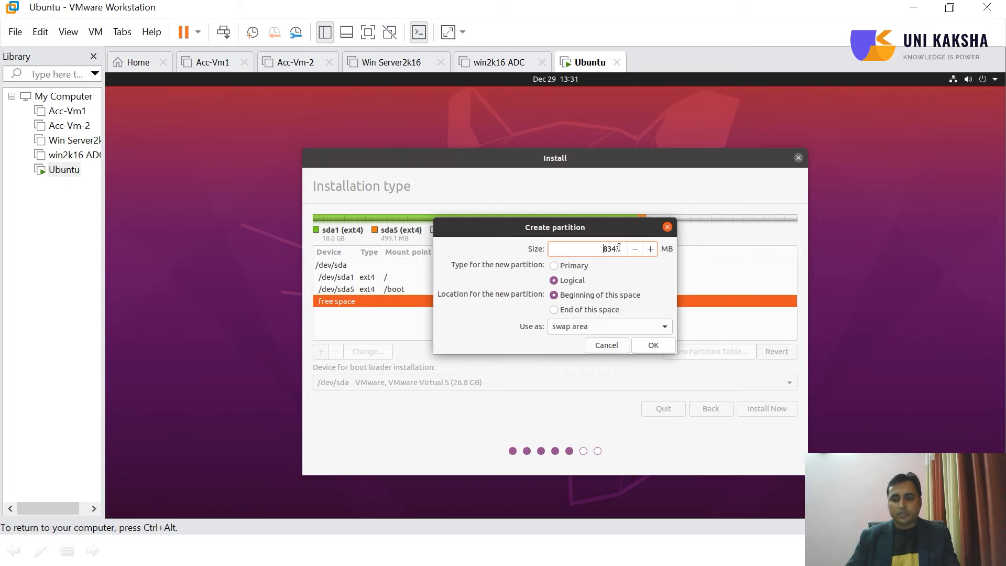
key(BackSpace)
key(BackSpace)
key(BackSpace)
key(BackSpace)
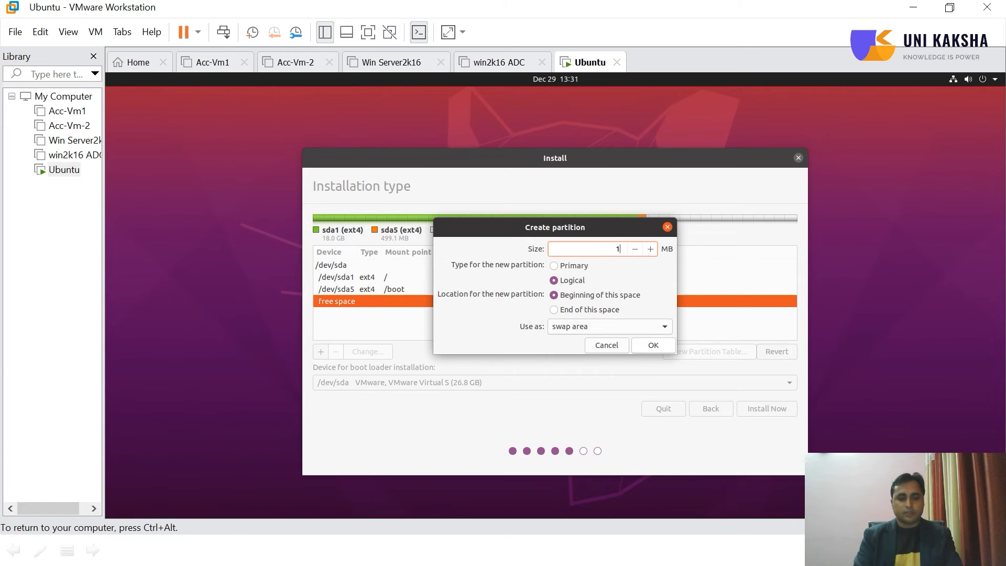
text(1000)
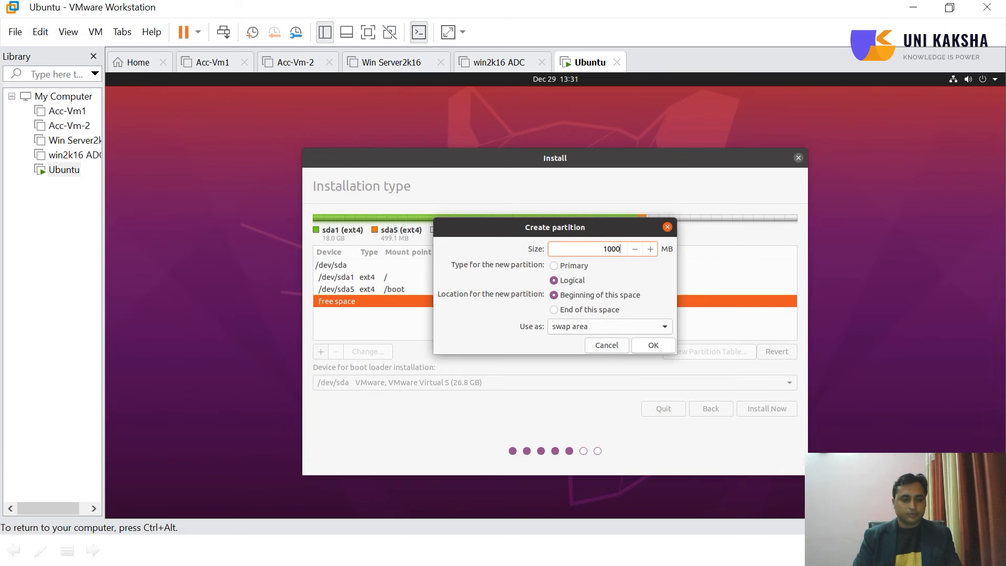
click(655, 345)
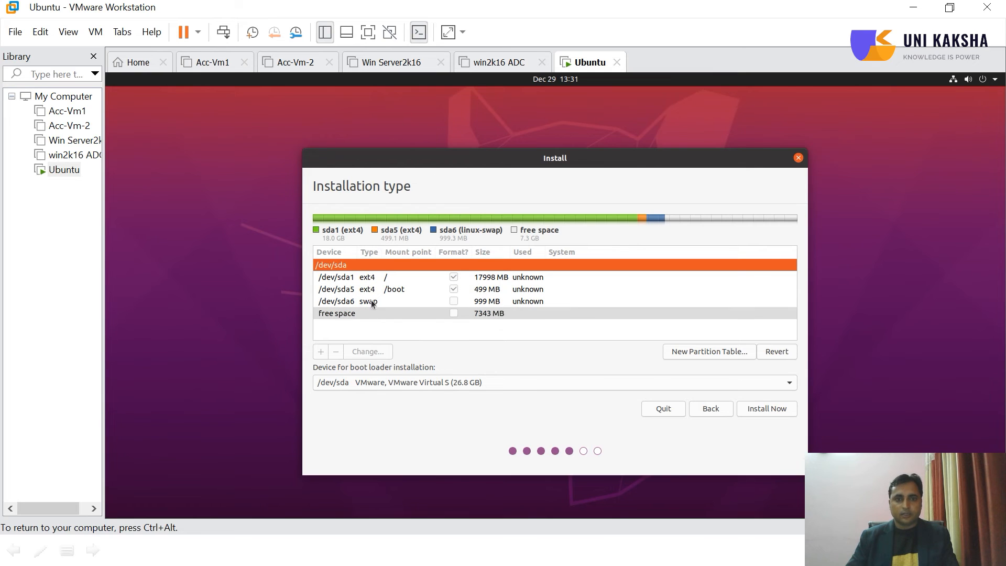
Start the installation by writing the partition changes to disk, and accept Kolkata as the location
click(341, 312)
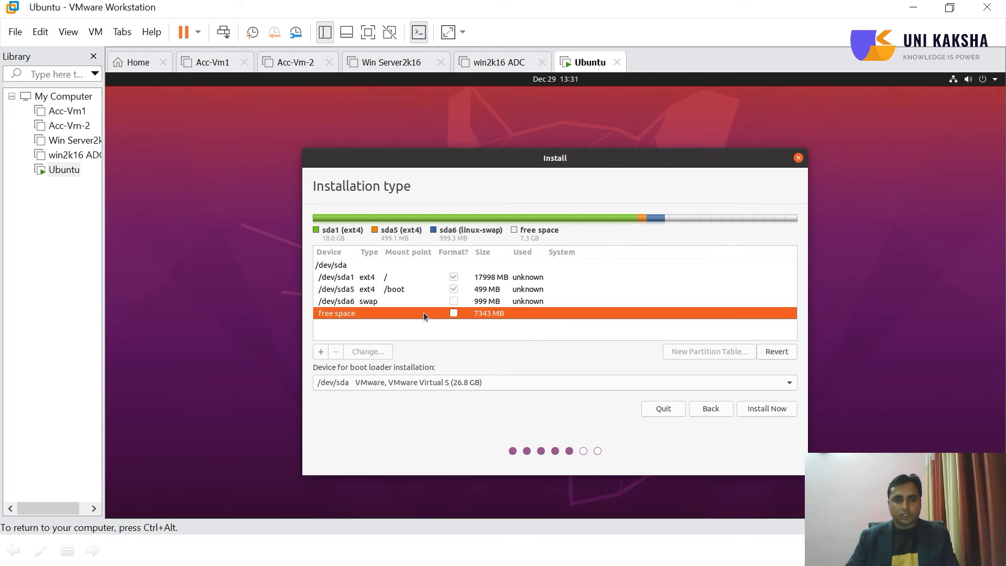
click(379, 278)
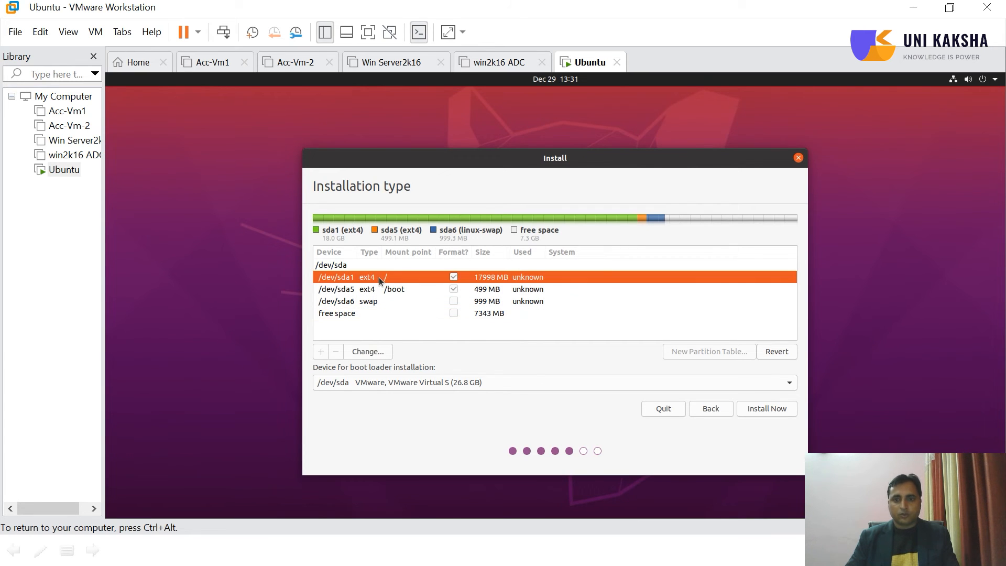
click(761, 410)
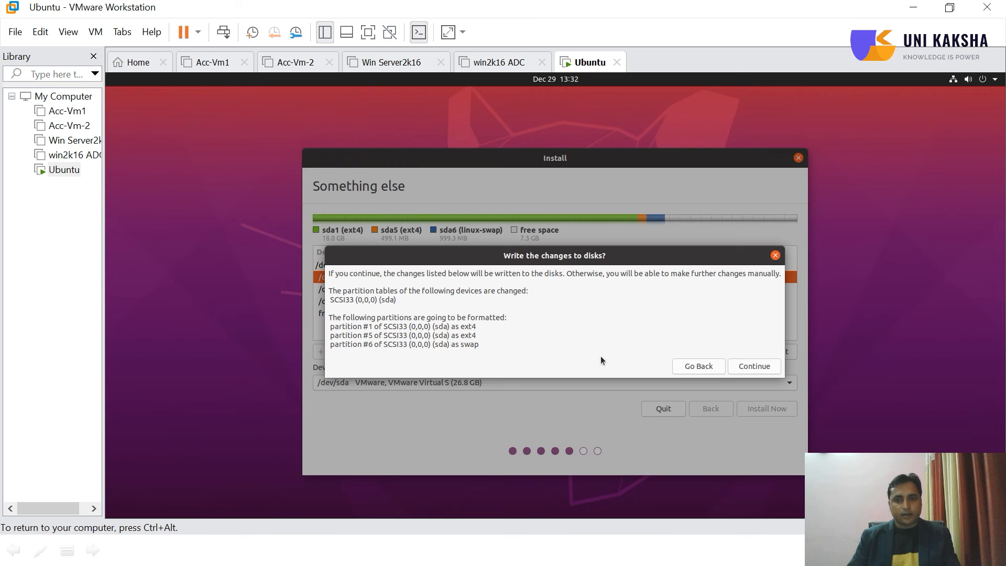
click(762, 370)
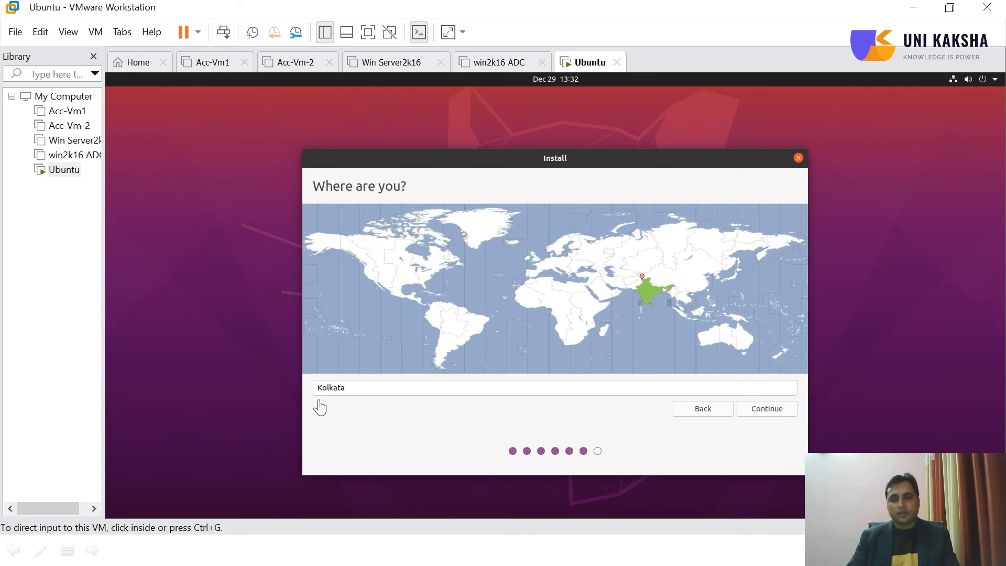
click(762, 414)
click(762, 408)
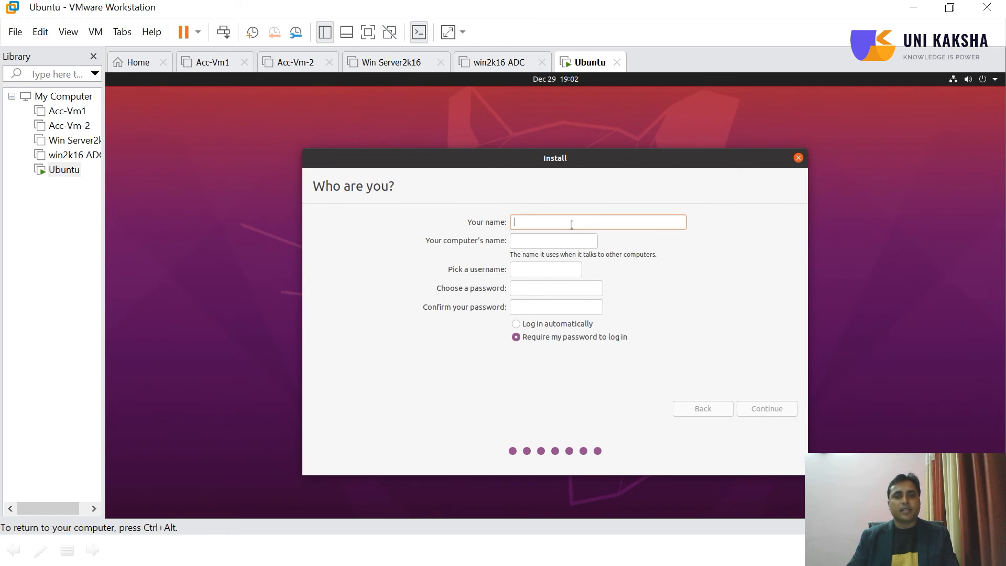
Enter the user's name and replace the computer name's ending after the first hyphen with VM
text(sanjay)
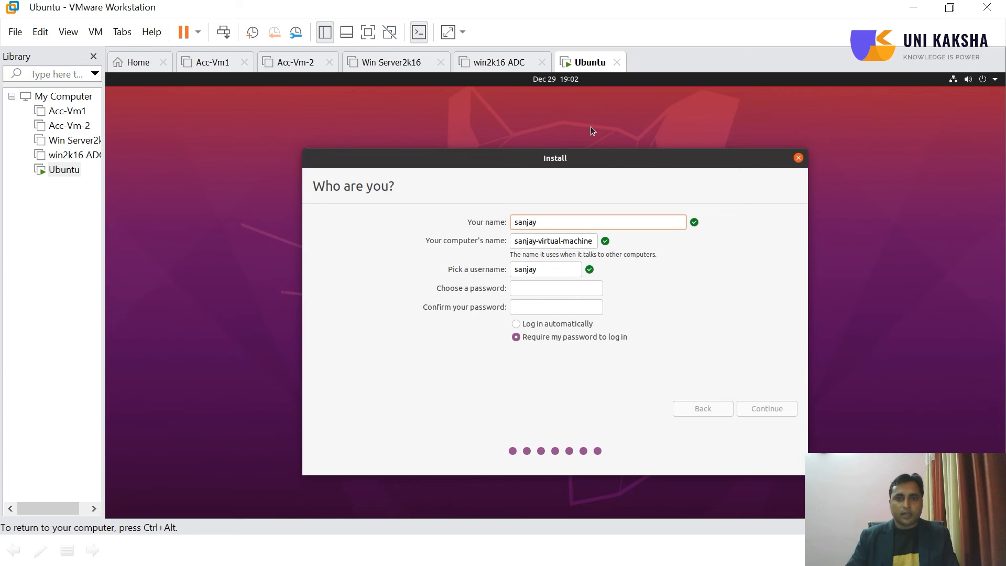
click(593, 241)
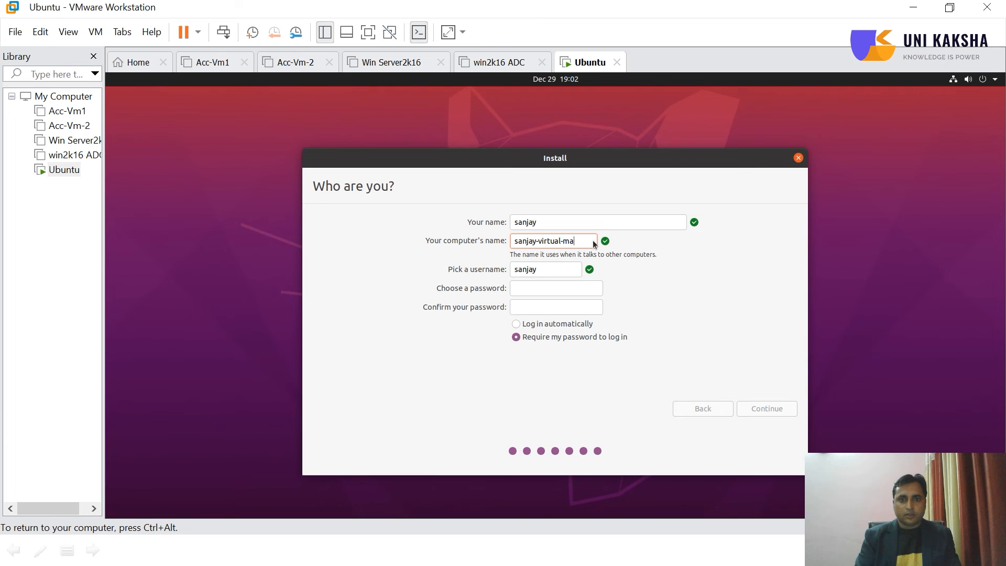
key(BackSpace)
key(BackSpace)
key(BackSpace)
key(BackSpace)
key(BackSpace)
key(BackSpace)
key(BackSpace)
key(BackSpace)
key(BackSpace)
key(BackSpace)
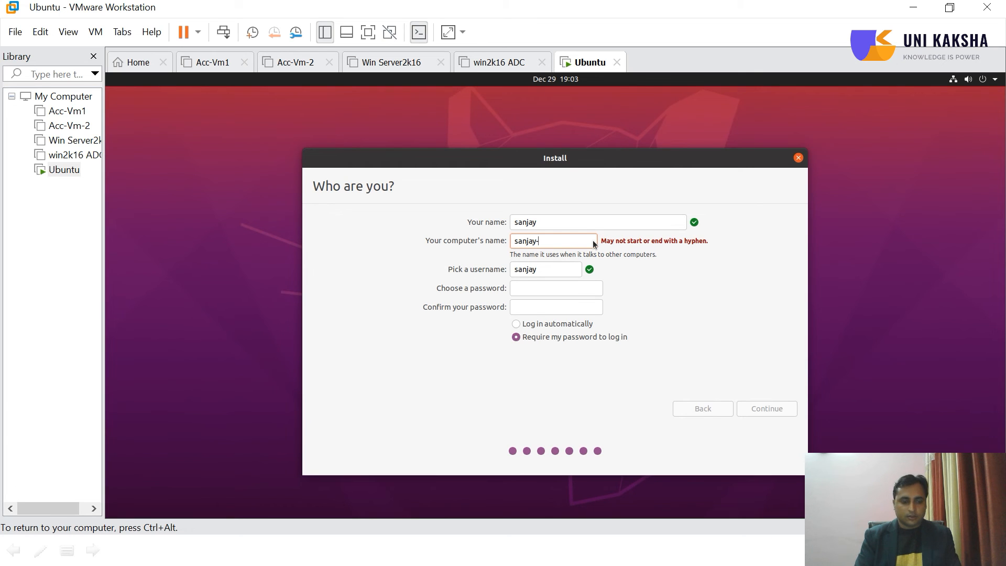
text(VM)
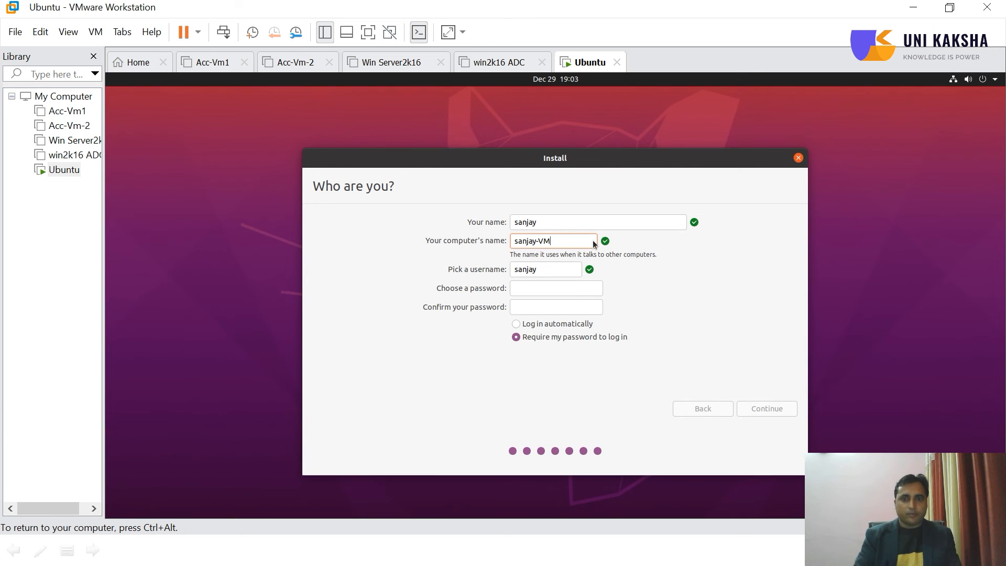
Enter the account password for the new user and repeat it in the confirmation field
click(522, 289)
text(••••••)
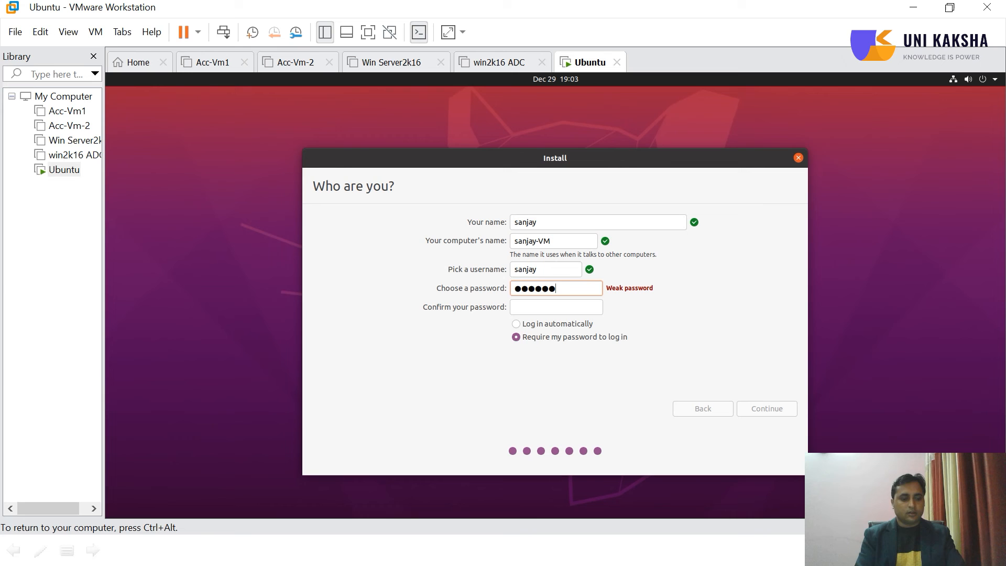
key(BackSpace)
key(BackSpace)
key(BackSpace)
key(BackSpace)
key(BackSpace)
key(BackSpace)
text(••••••)
key(Tab)
text(••••••)
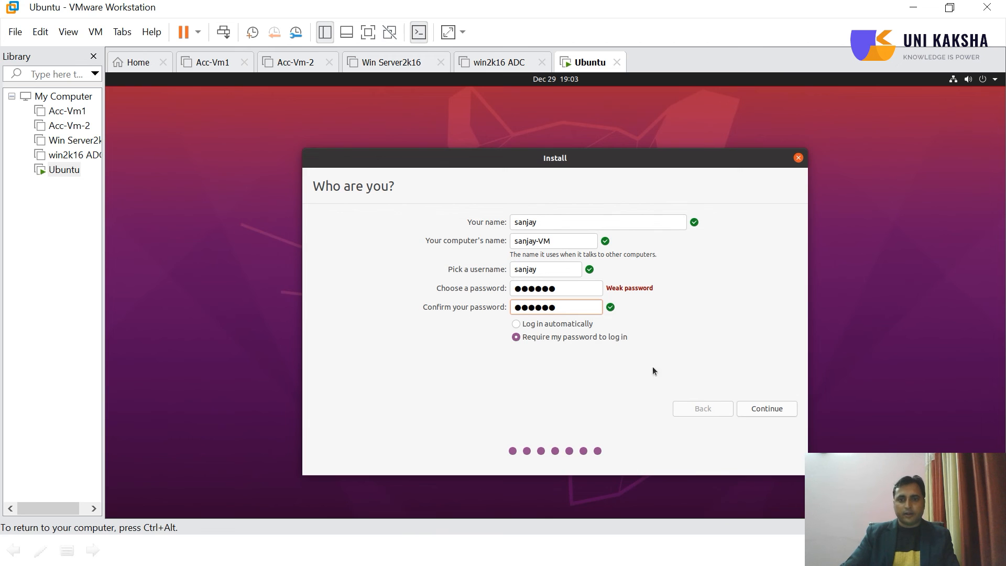
Accept the user details to run the Ubuntu installation, and restart the virtual machine once it is complete
click(759, 410)
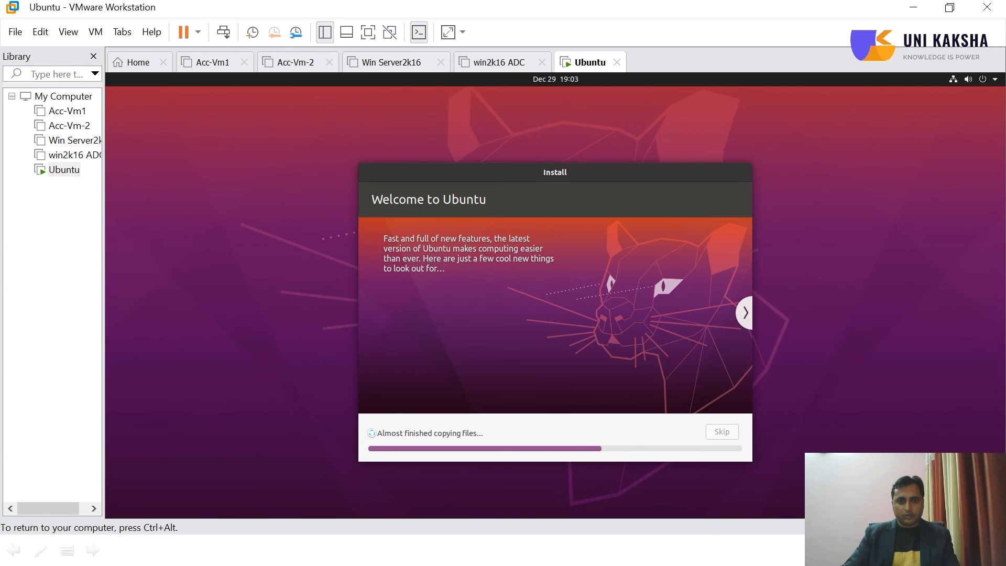
click(373, 433)
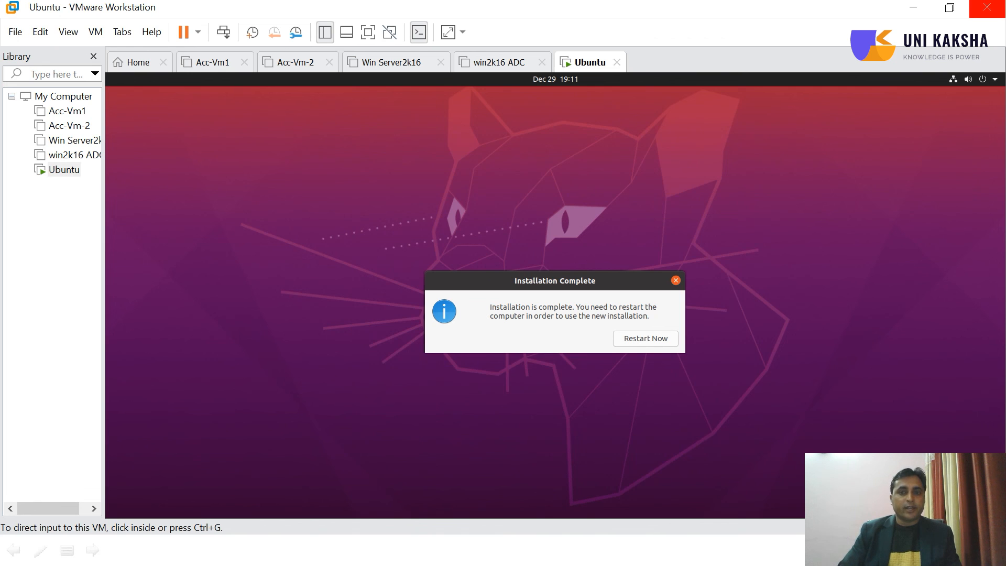
click(561, 406)
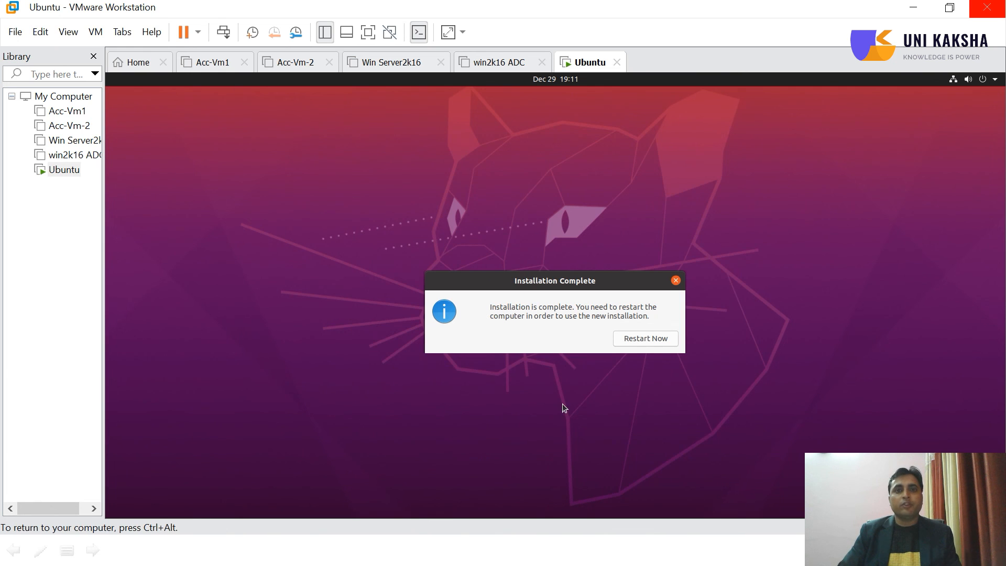
click(646, 341)
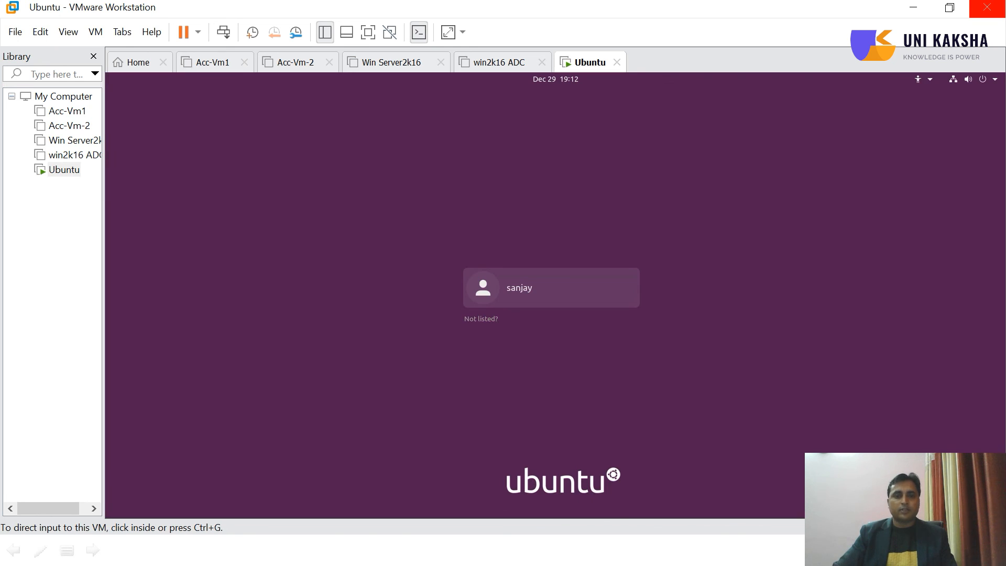
Log in to Ubuntu as the newly created user by entering the account password
click(522, 301)
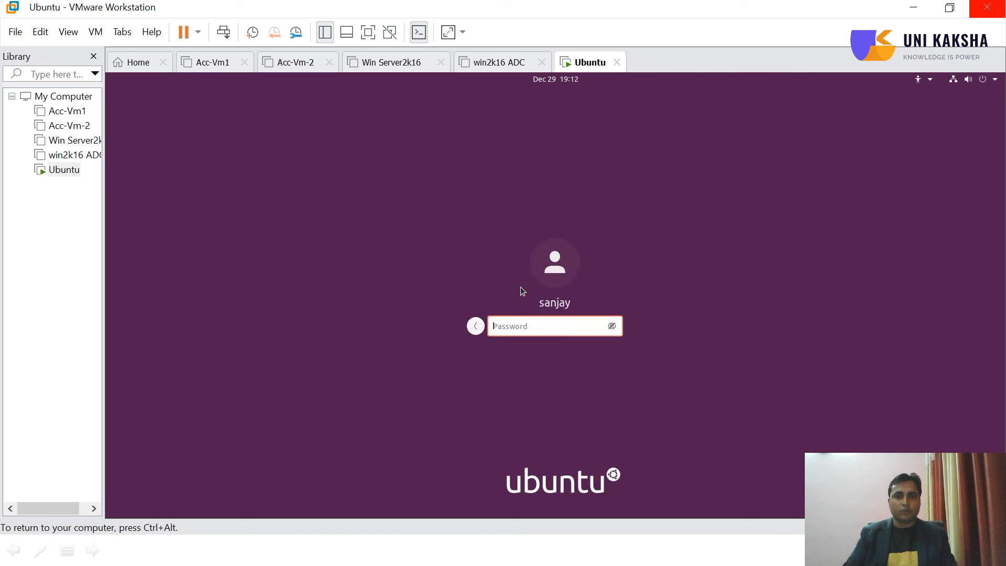
text(******)
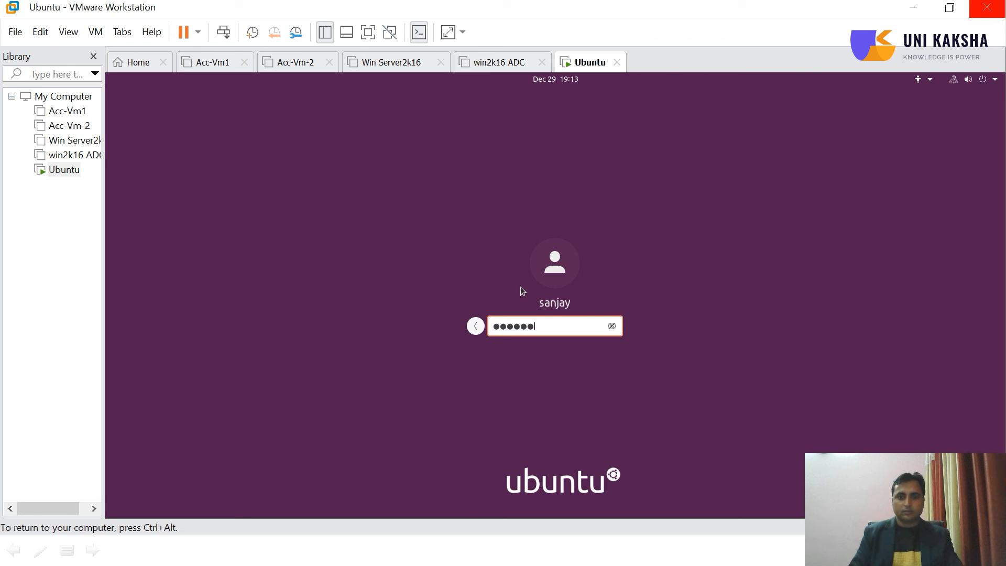
key(Return)
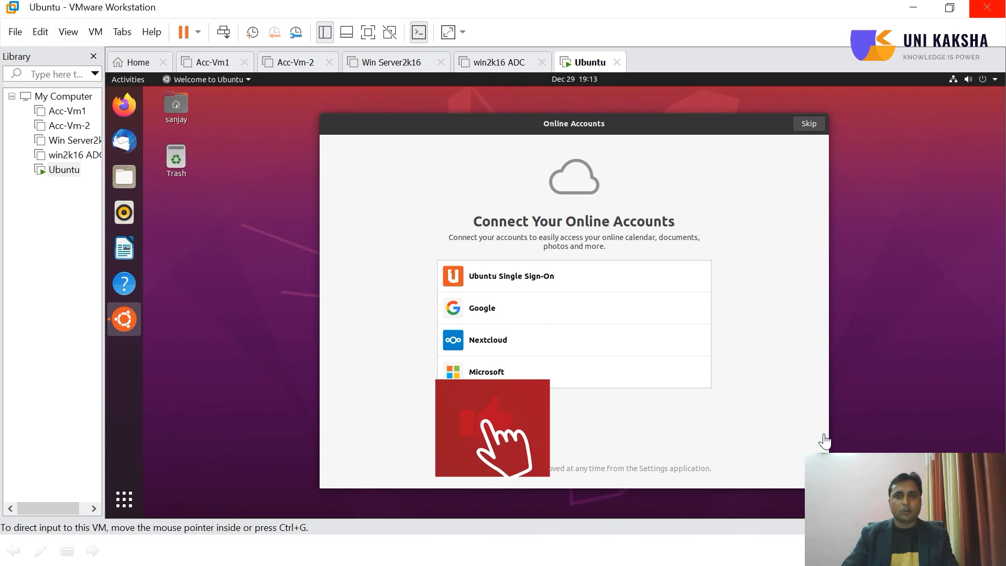
Skip connecting online accounts and finish the Ubuntu welcome setup, keeping the option to send system info to Canonical
click(807, 124)
click(808, 124)
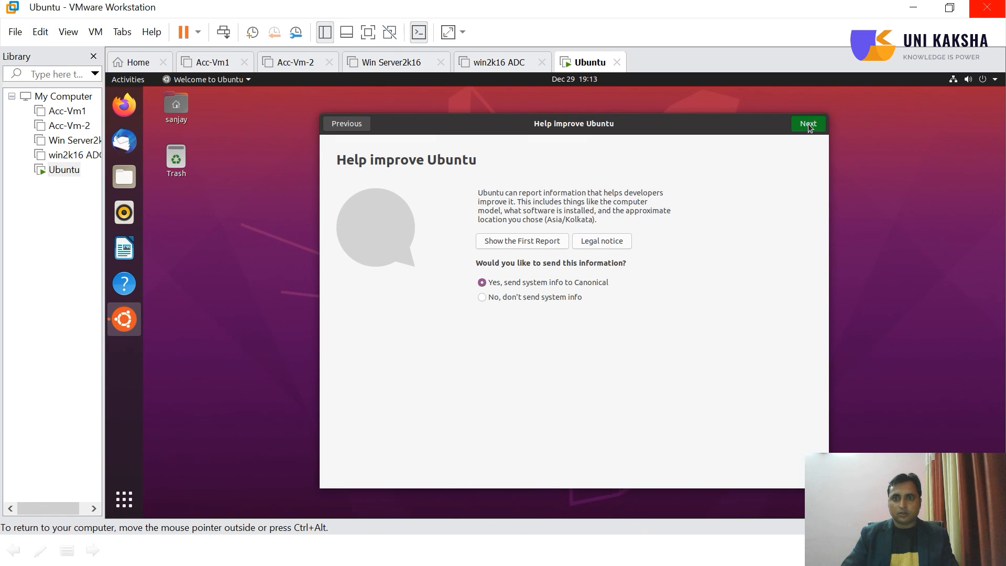
click(808, 123)
click(808, 124)
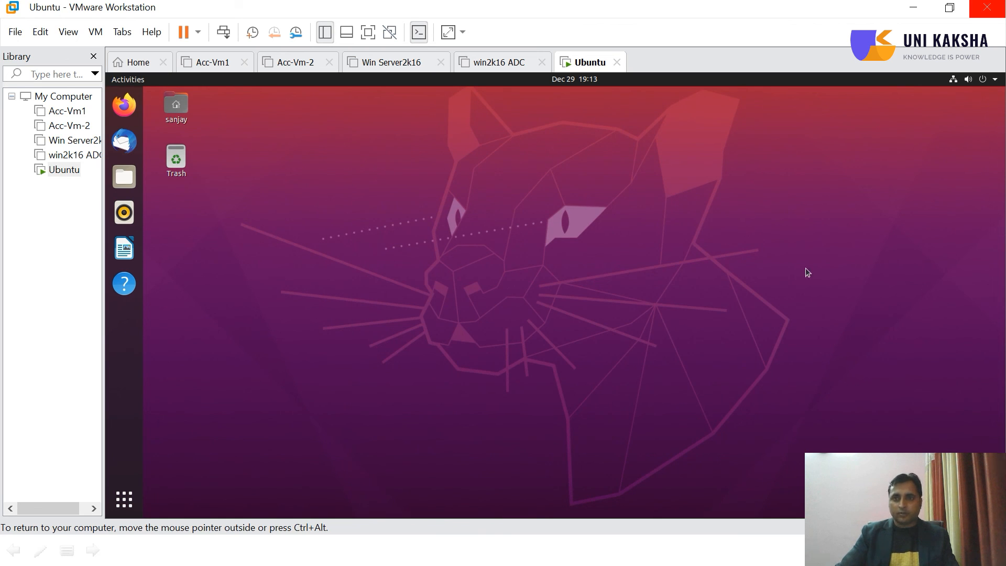
click(951, 81)
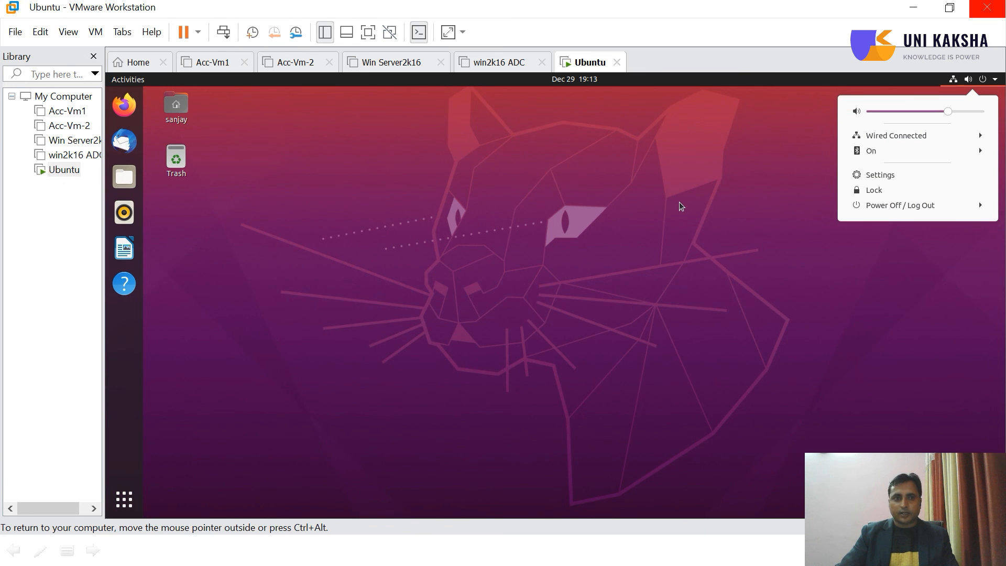
click(656, 204)
click(124, 105)
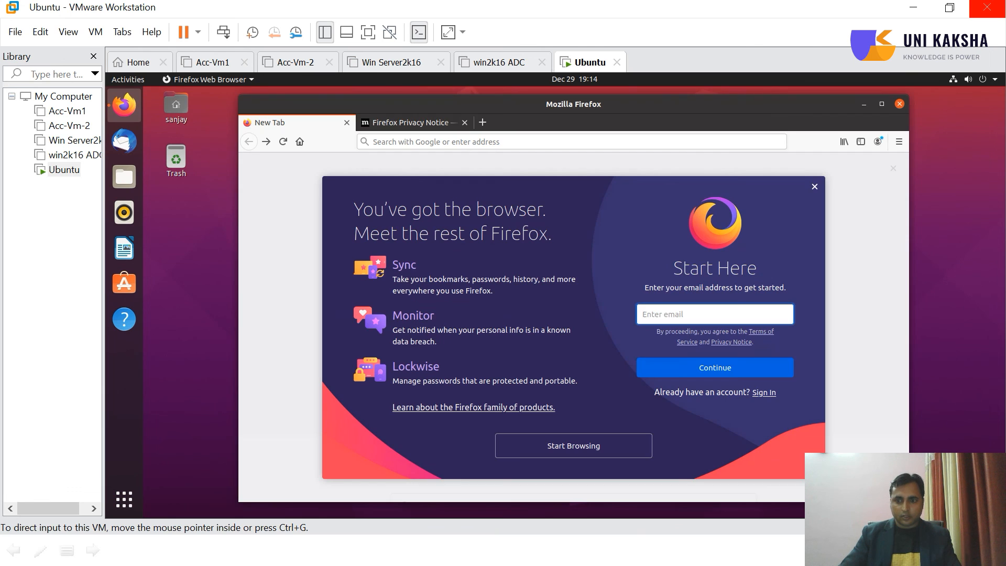
click(481, 141)
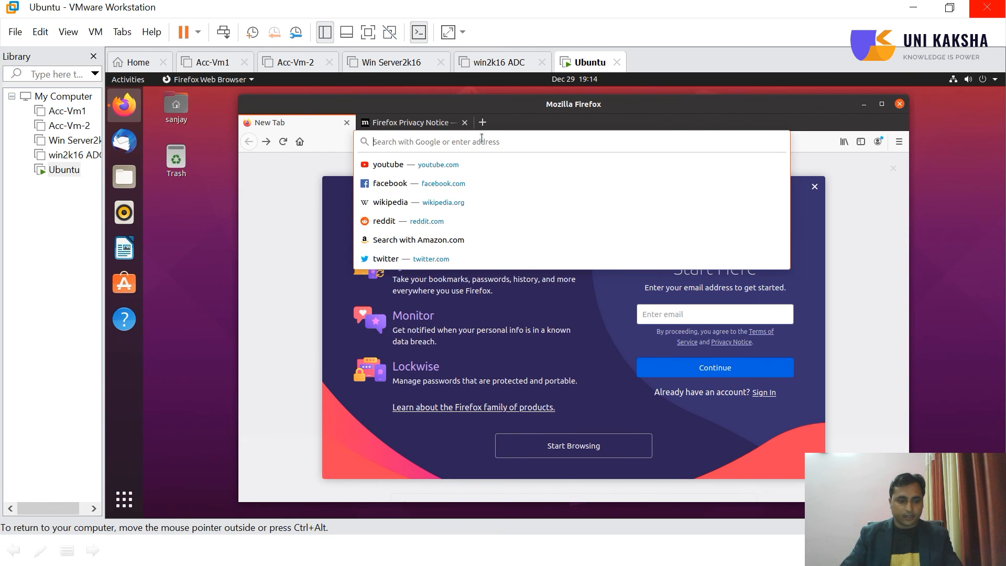
text(www.google.com)
key(Return)
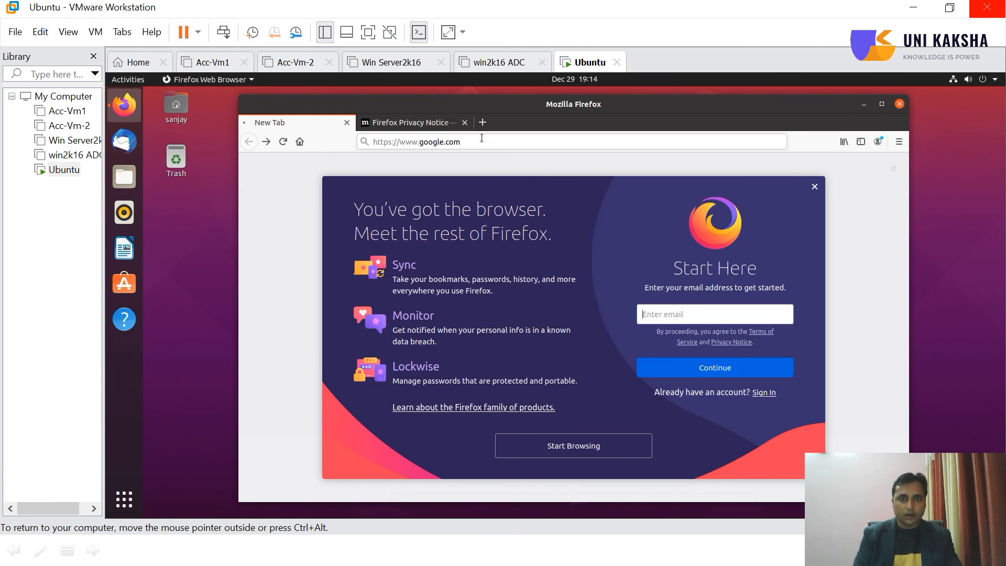